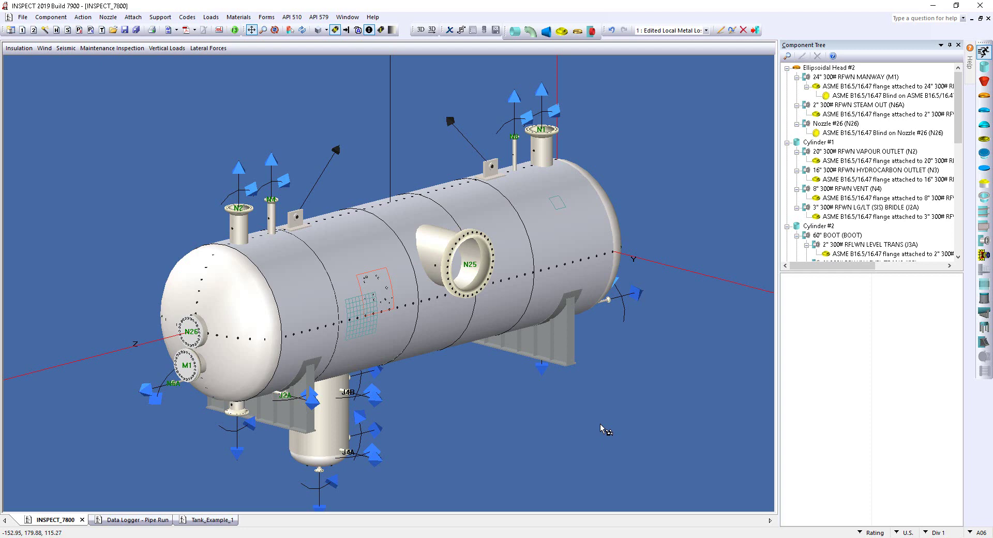
Step: Open Local Metal Loss from the Cylinder #2 grid patch and accept its 10 × 10 thickness grid
double_click(362, 311)
click(422, 330)
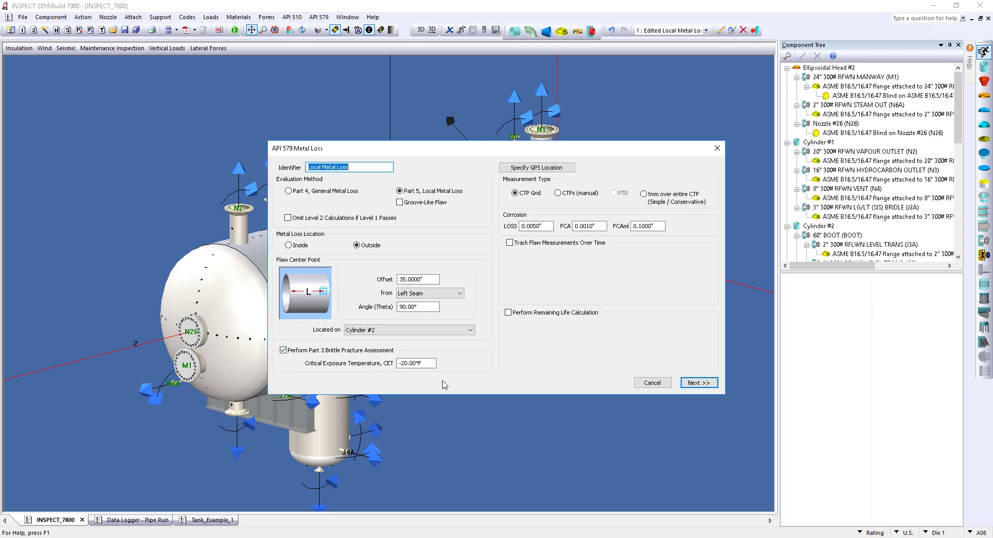
click(700, 384)
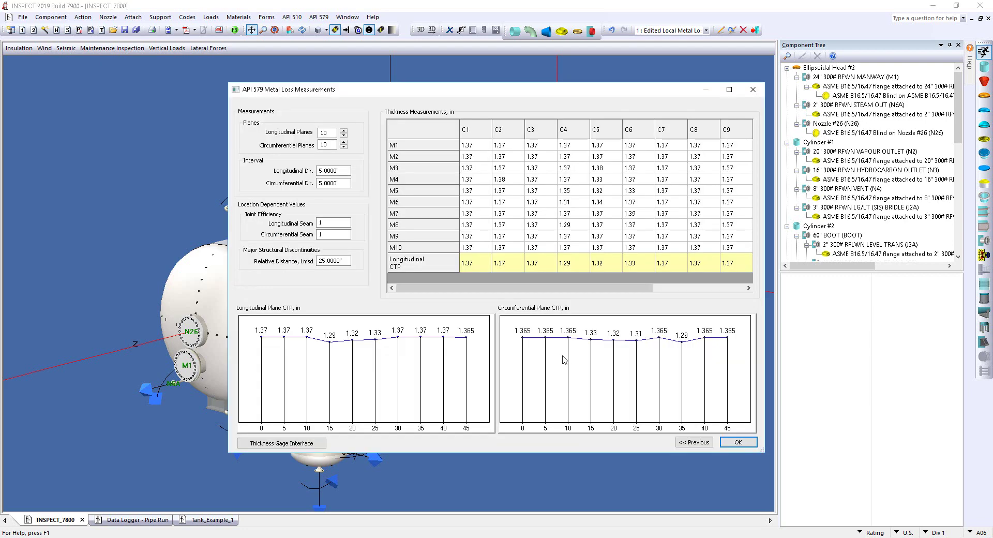
click(731, 445)
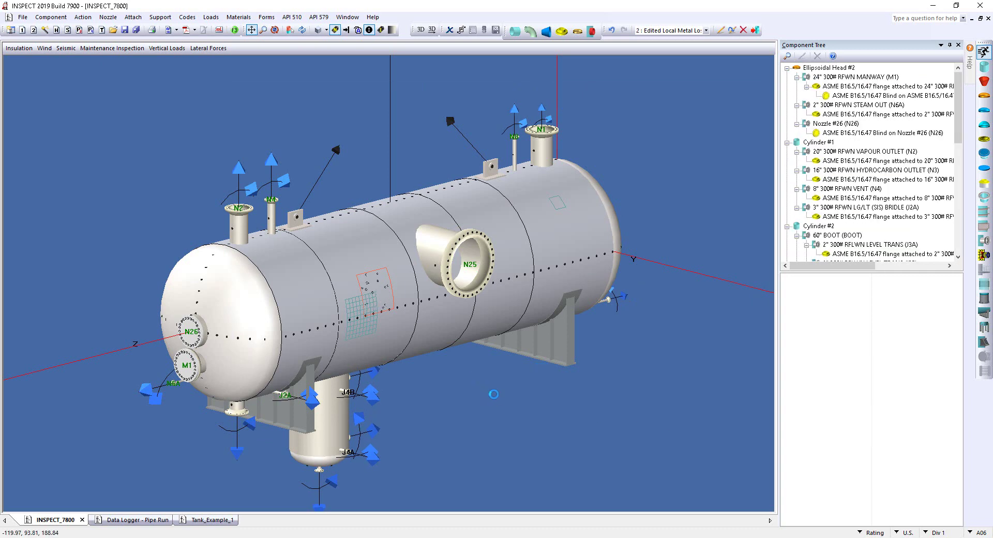
Step: Open the HTML report at Local Metal Loss and scroll to the -20°F CET and MAT-versus-pressure results
click(168, 30)
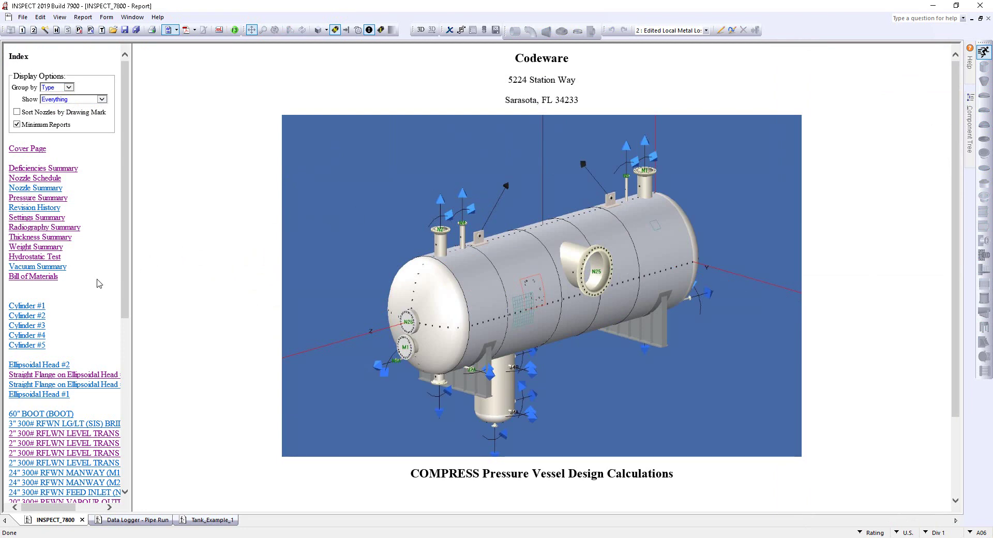
scroll(98, 283, down, 10)
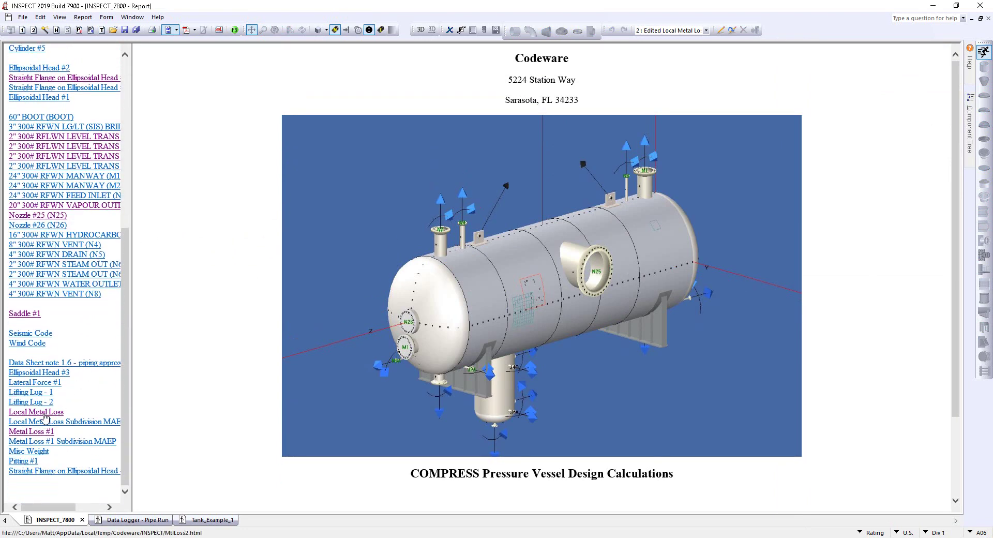
click(35, 413)
scroll(640, 327, down, 10)
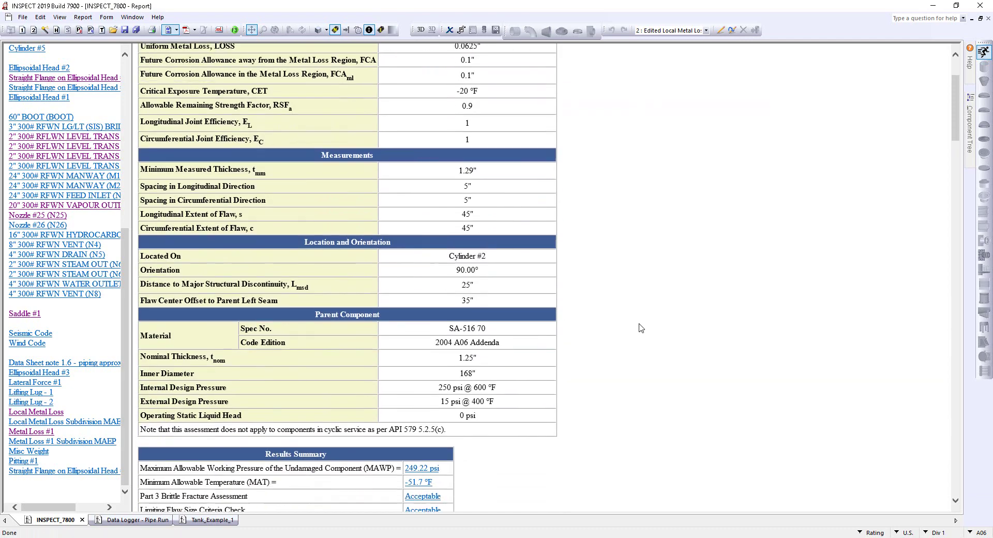
scroll(640, 326, down, 17)
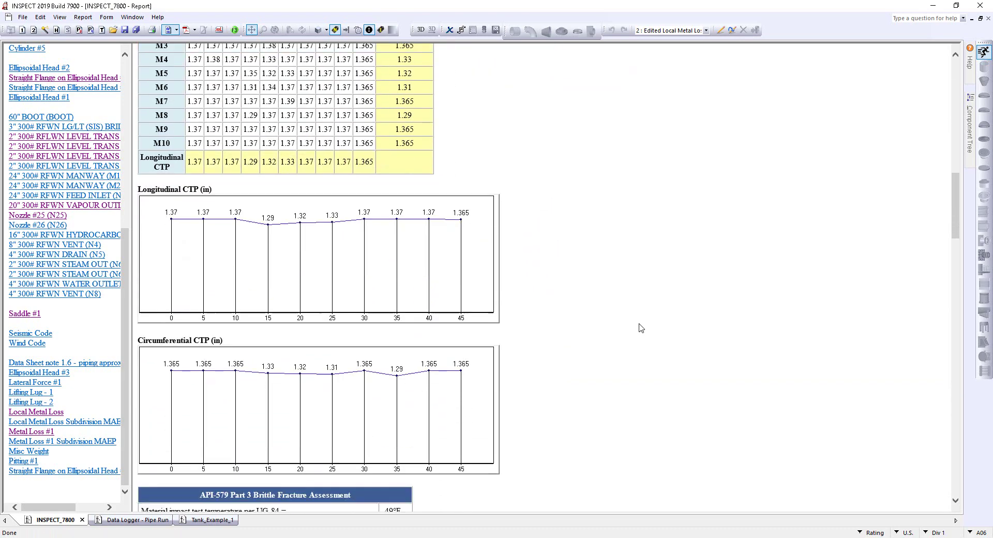
scroll(640, 326, down, 5)
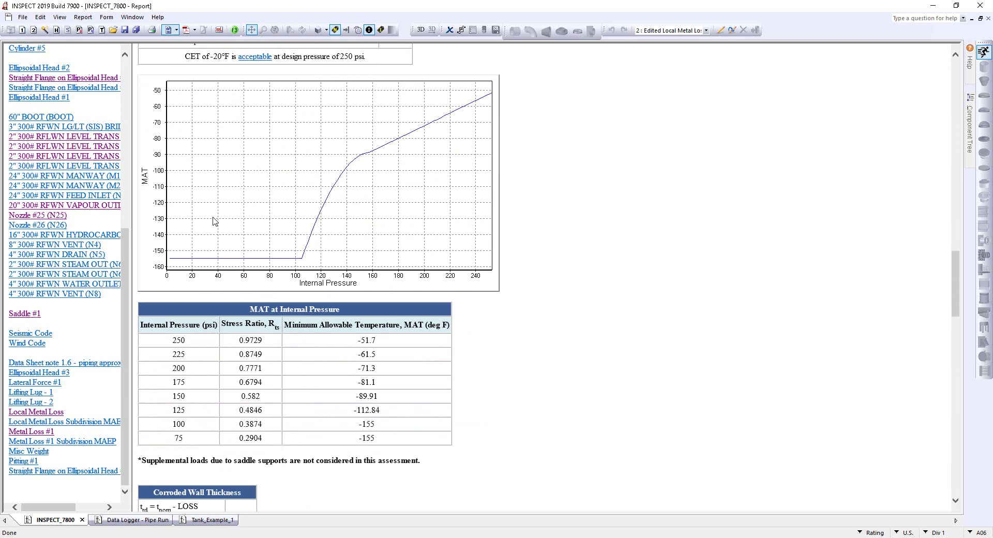
scroll(543, 223, up, 4)
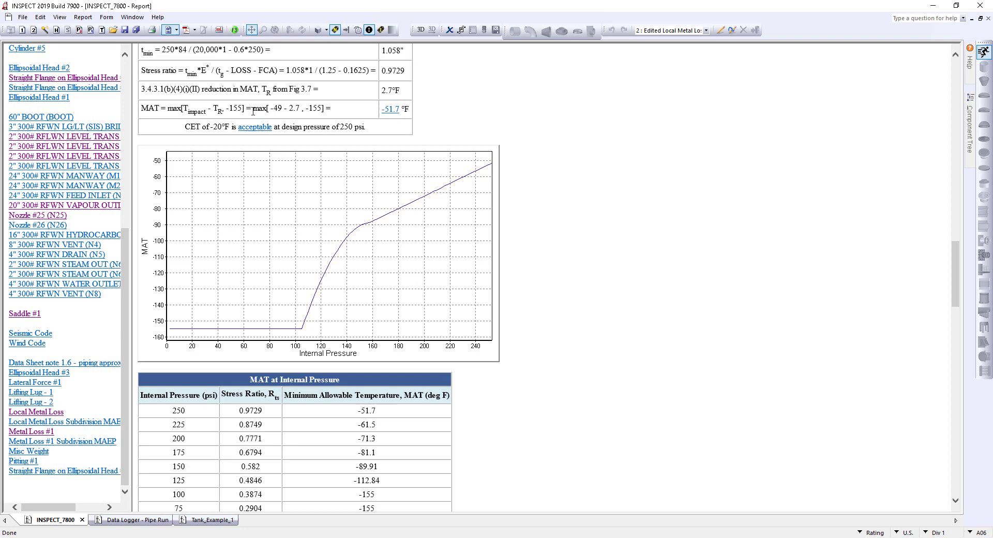
Step: Close the report window to get back to the INSPECT_7800 3-D model
click(167, 35)
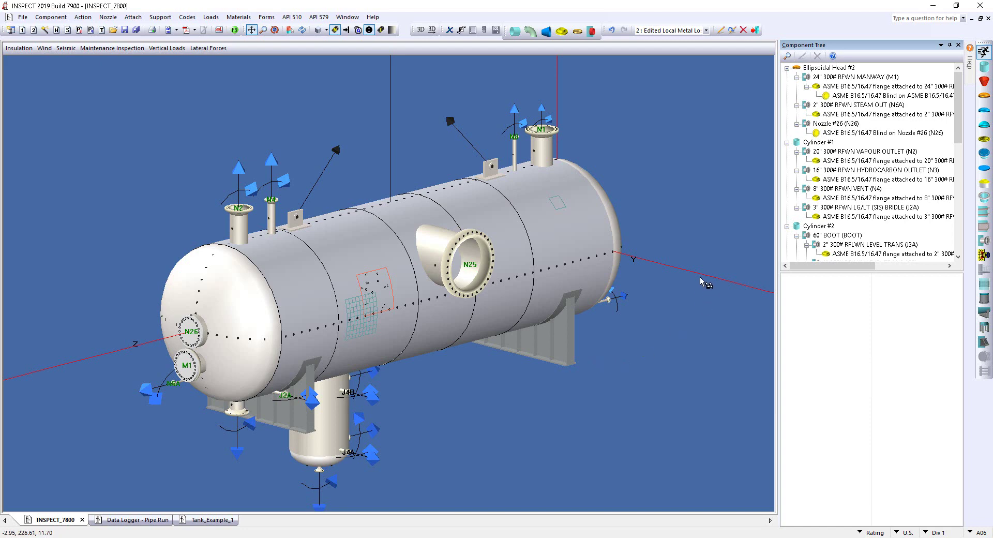
Step: In Quick Design Mode, place nozzle N27 on Cylinder #5
click(982, 54)
key(n)
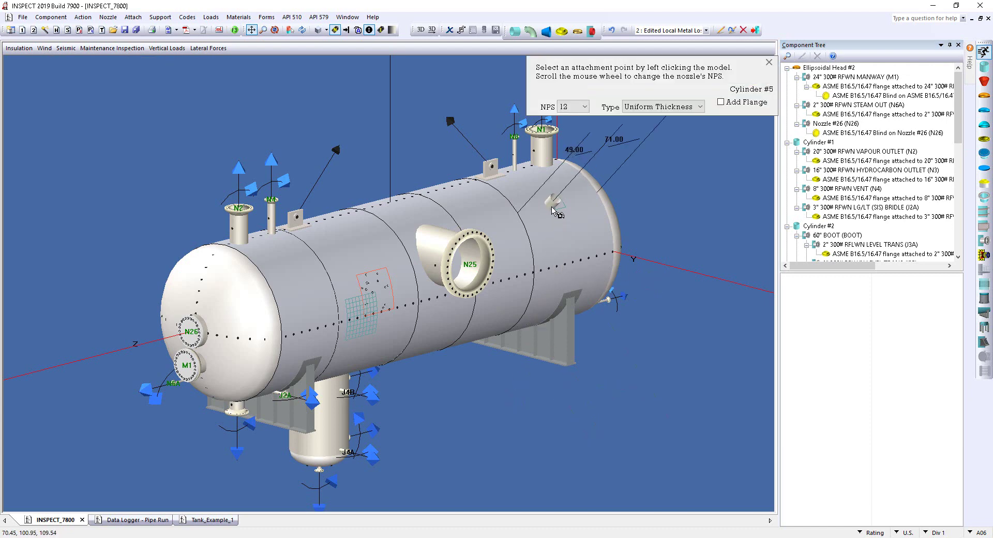
click(565, 241)
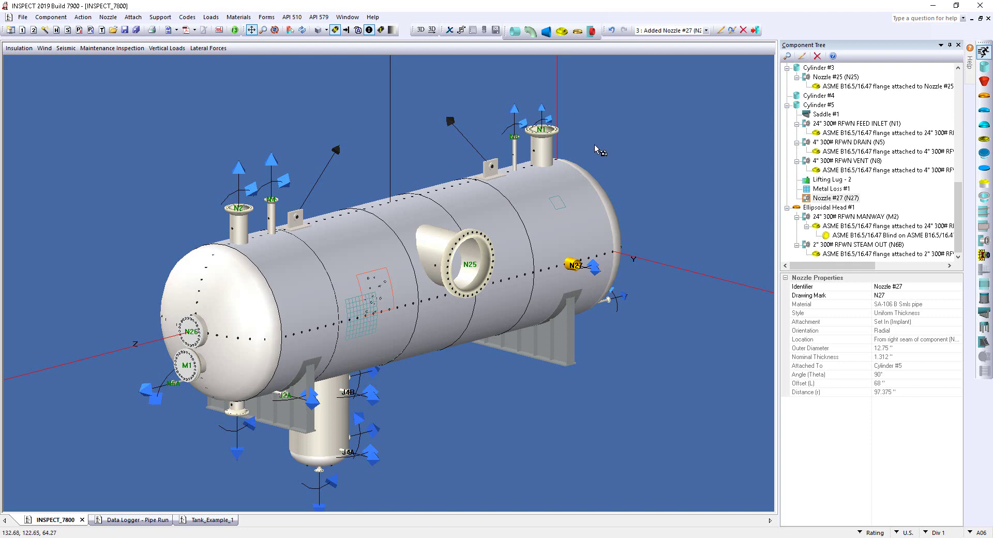
Step: Attach a B16.9 elbow at 0° and a 6-inch SA-106 B pipe to nozzle N27
click(530, 31)
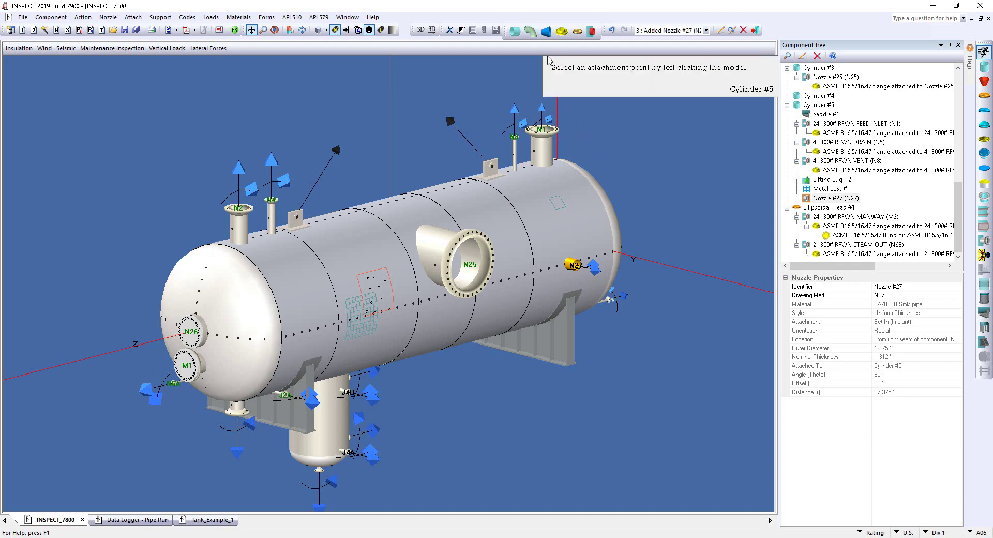
click(576, 266)
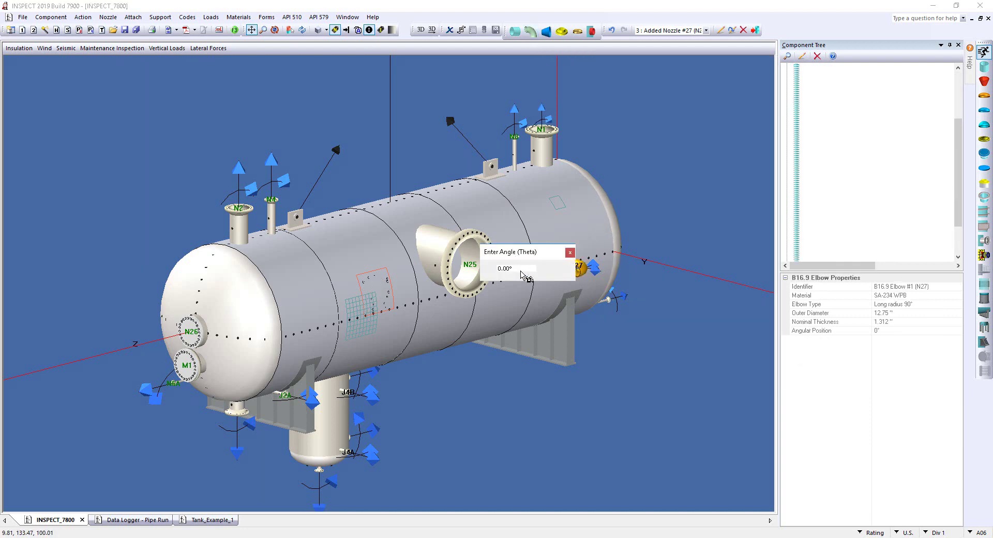
key(Return)
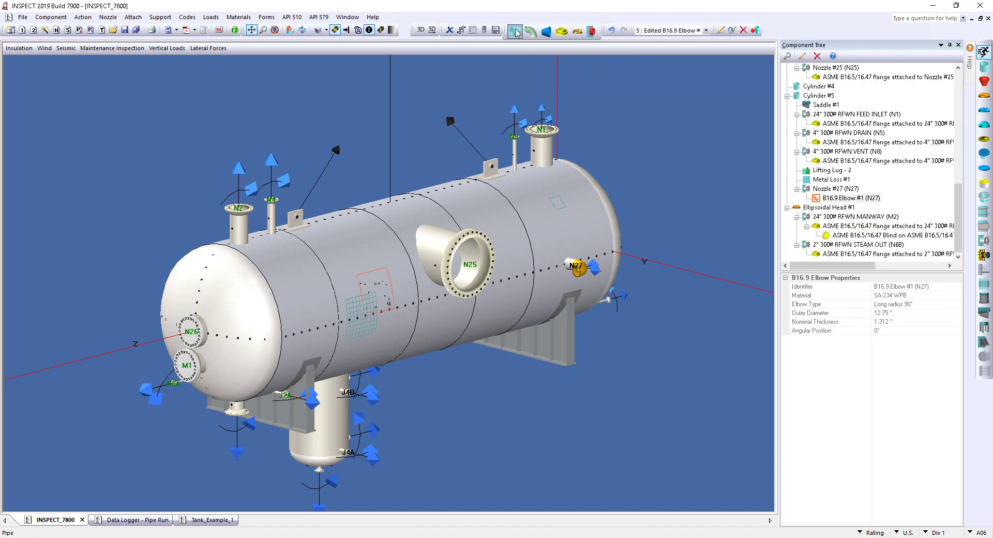
click(516, 32)
click(580, 272)
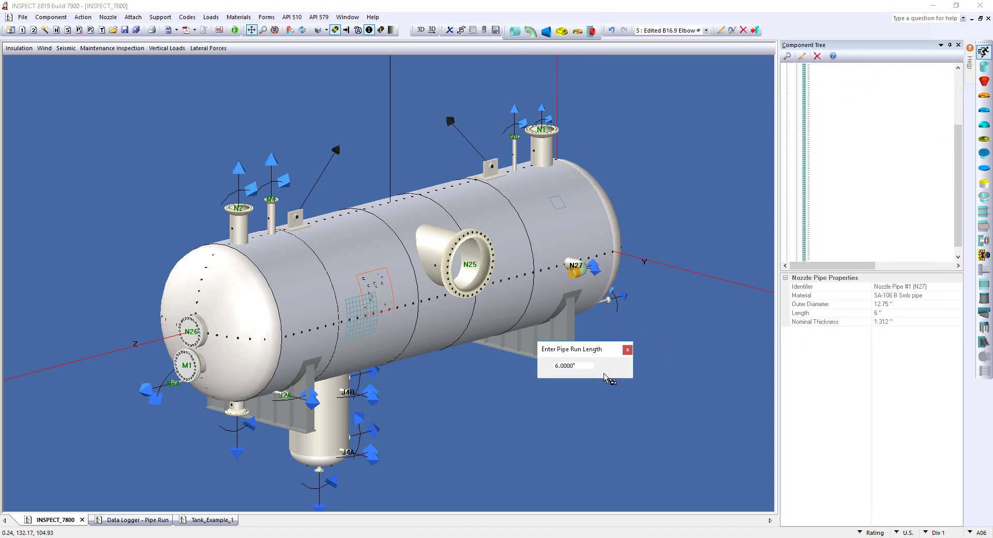
key(Return)
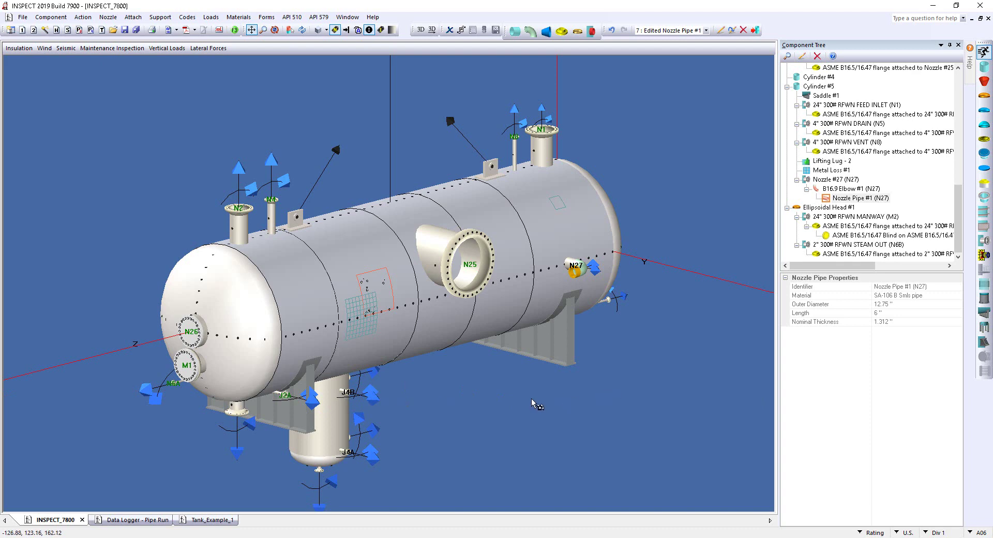
Step: Switch to the Data Logger - Pipe Run model and open Metal Loss #1 on Elbow #2
click(165, 520)
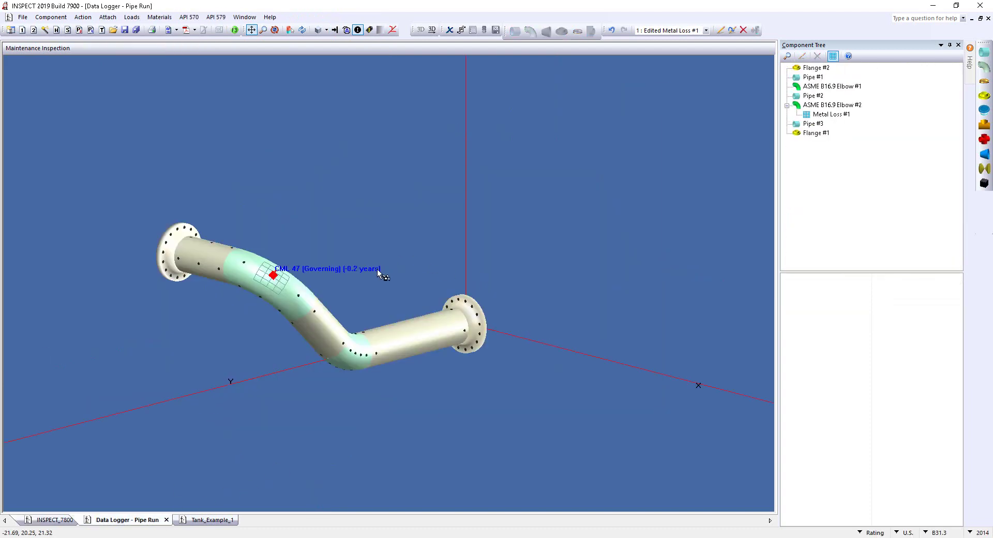
mouse_move(378, 273)
mouse_down()
mouse_move(399, 290)
mouse_move(392, 284)
mouse_move(371, 342)
mouse_move(388, 239)
mouse_move(388, 280)
mouse_move(372, 291)
mouse_up()
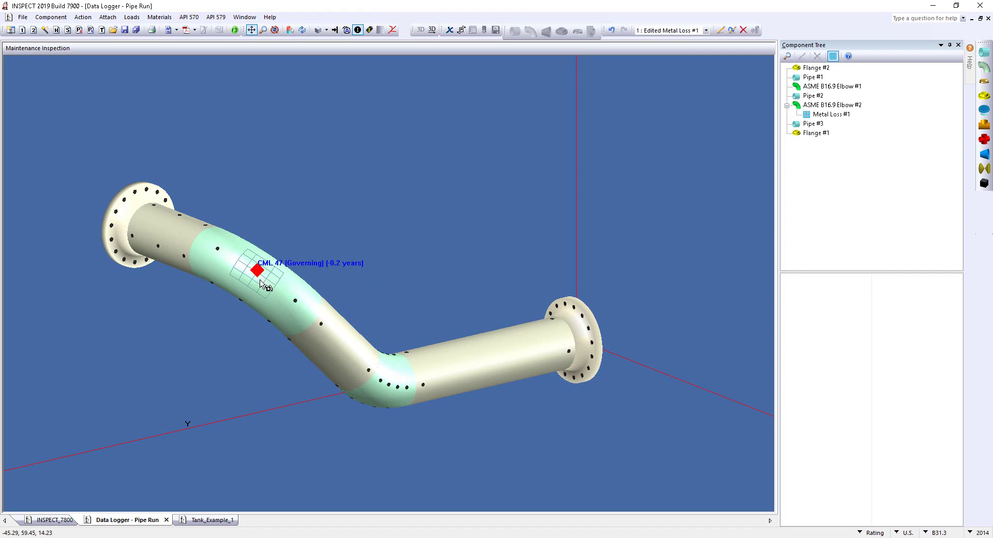
click(249, 261)
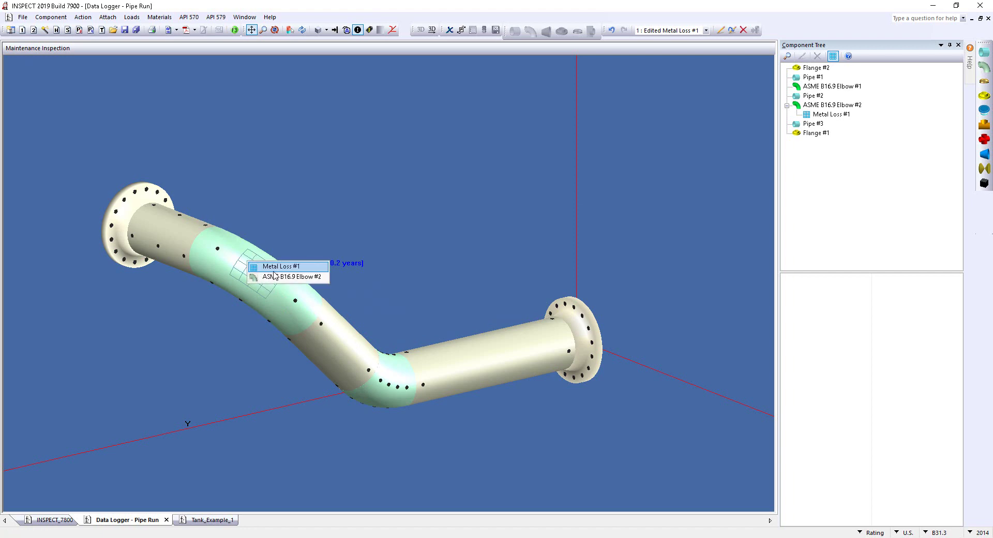
click(286, 267)
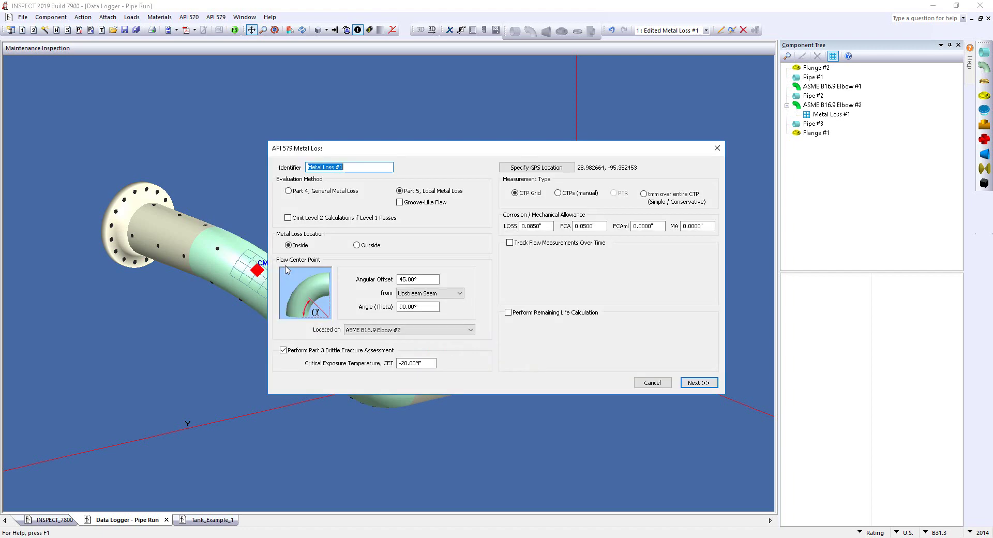
Step: Confirm Metal Loss #1's GPS location and accept its 0.2431 in thickness readings
click(562, 173)
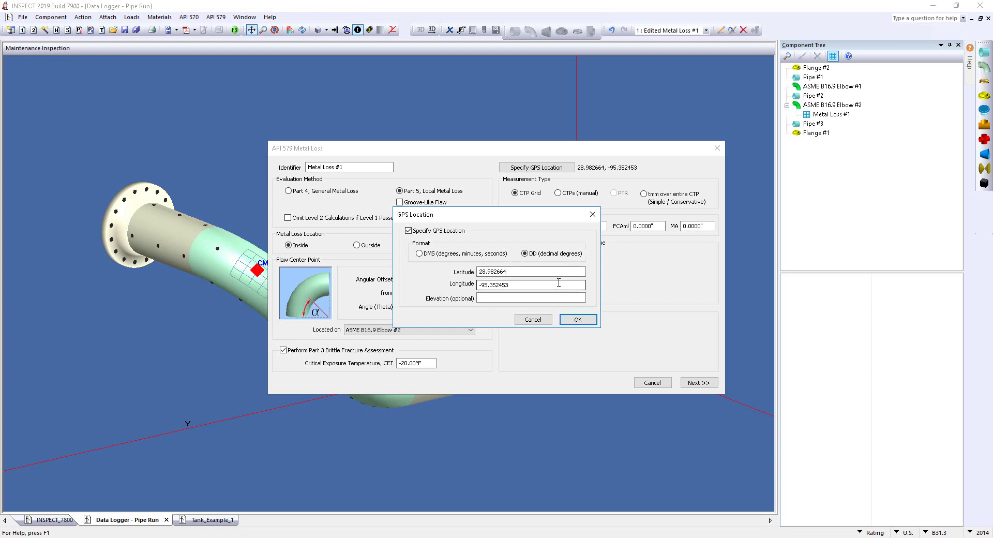
click(530, 297)
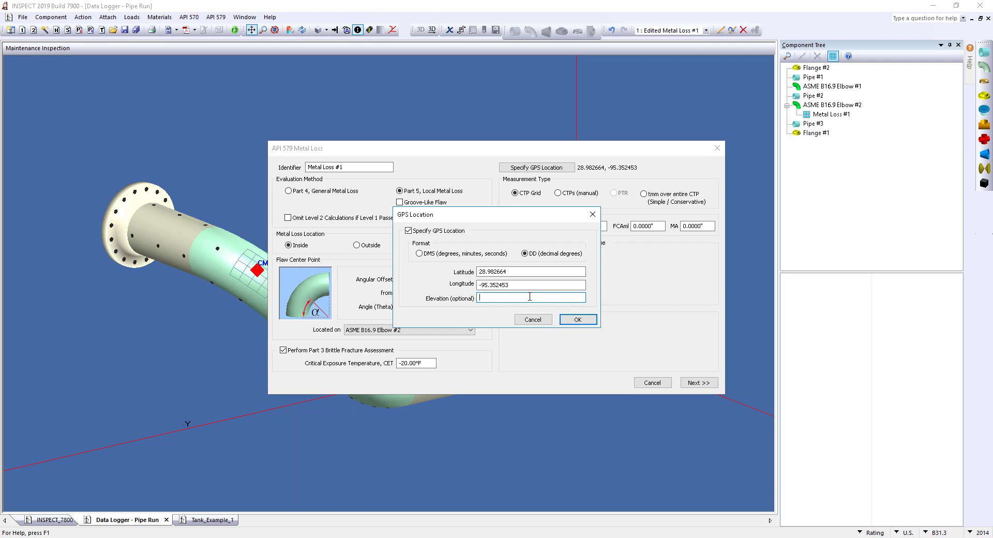
click(578, 320)
click(699, 383)
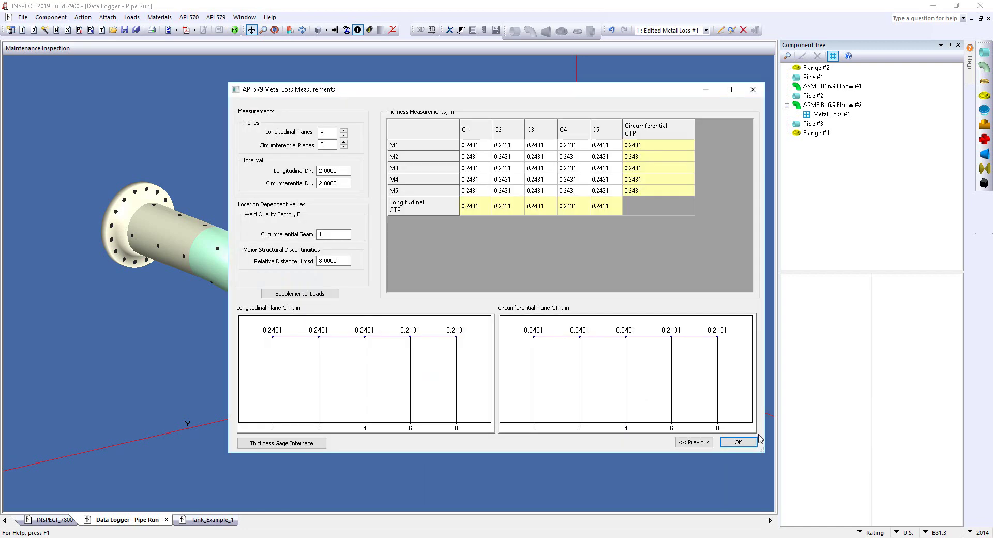
click(739, 441)
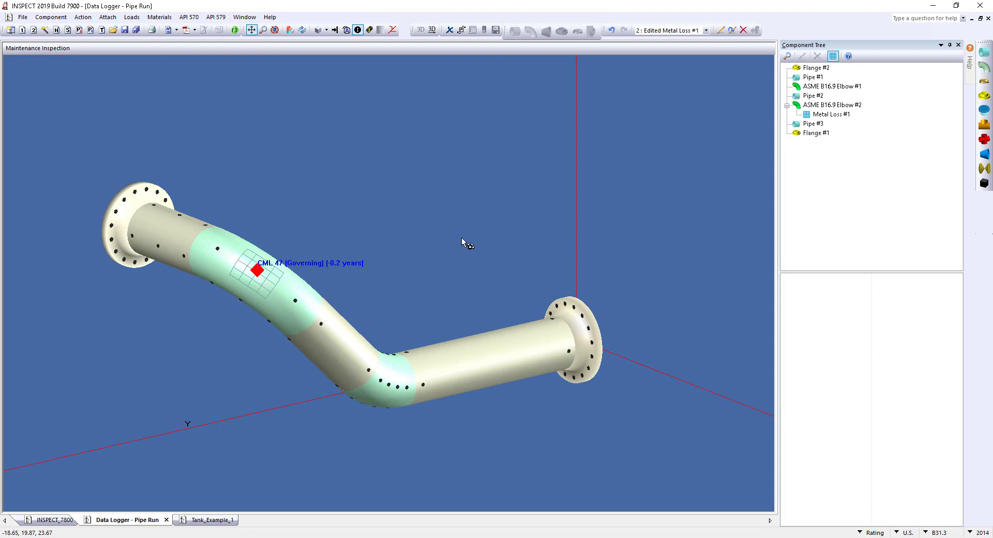
click(39, 49)
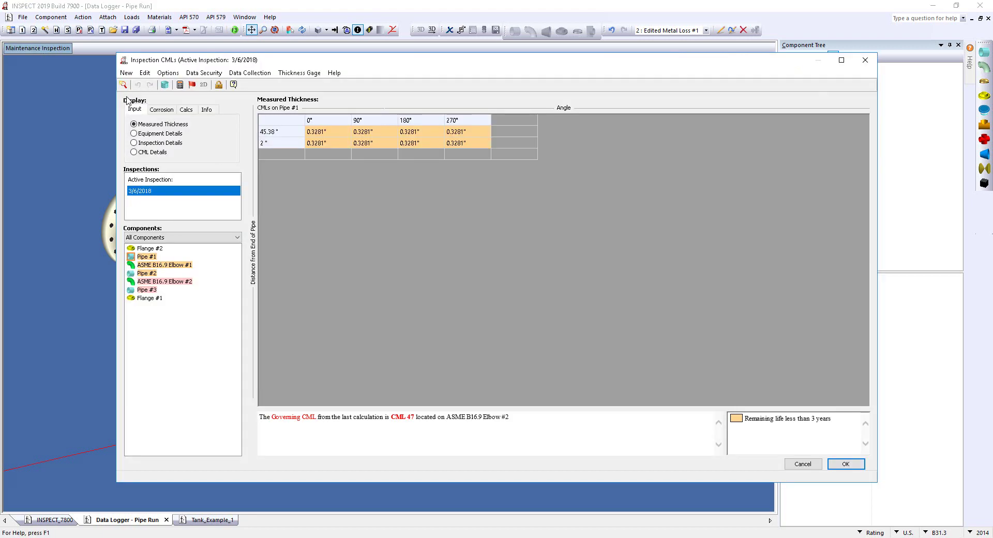
click(162, 135)
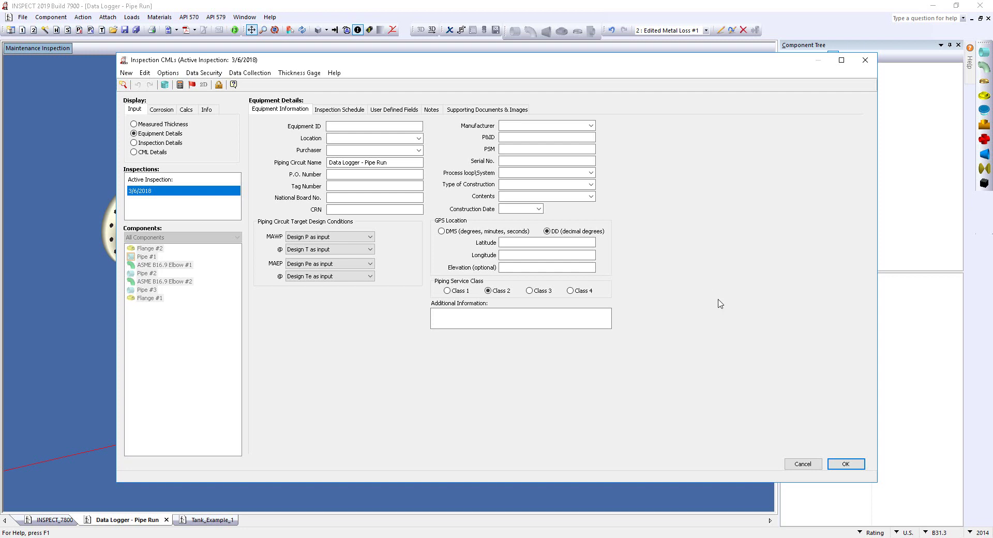
click(805, 463)
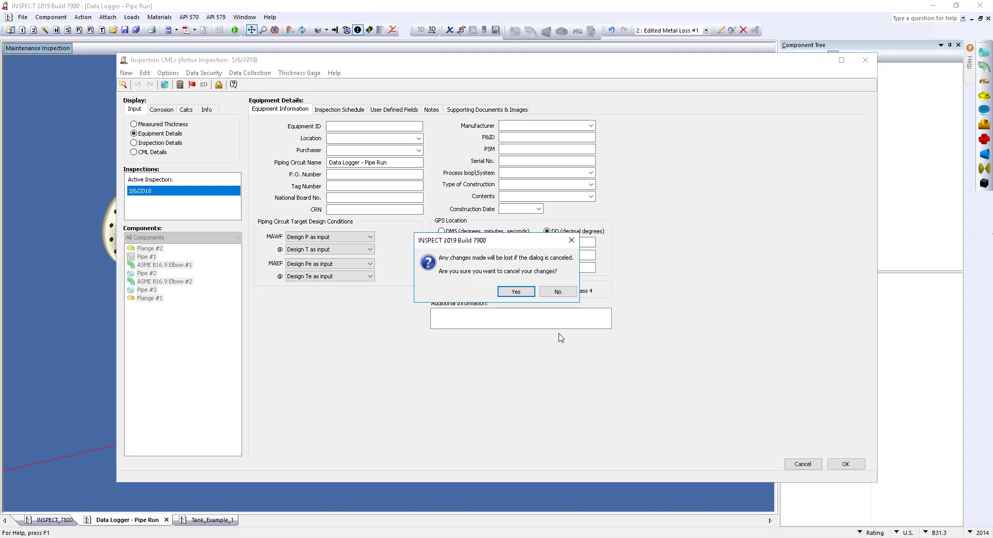
click(505, 291)
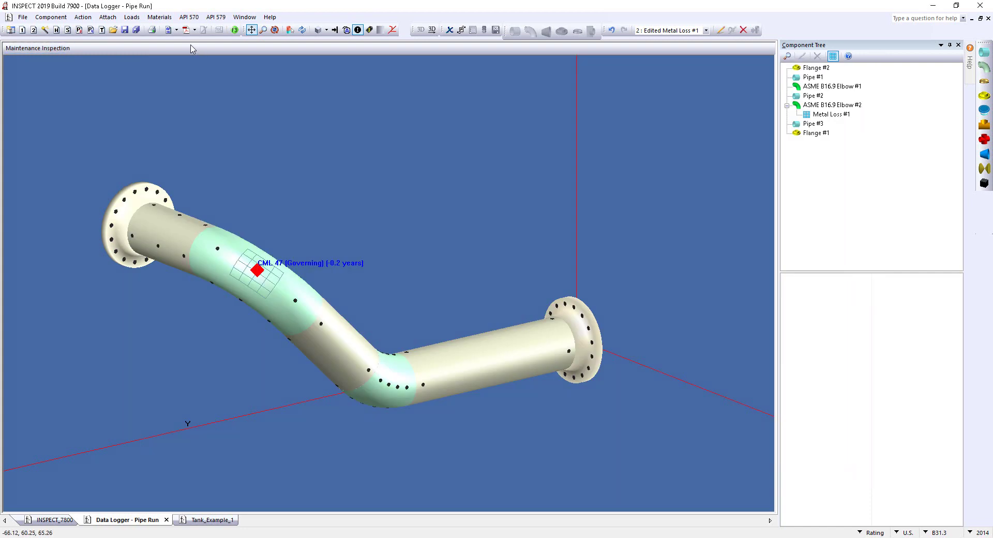
Step: Report the 3/6/2018 inspection, go to Metal Loss #1, and show its GPS location on a map
click(235, 30)
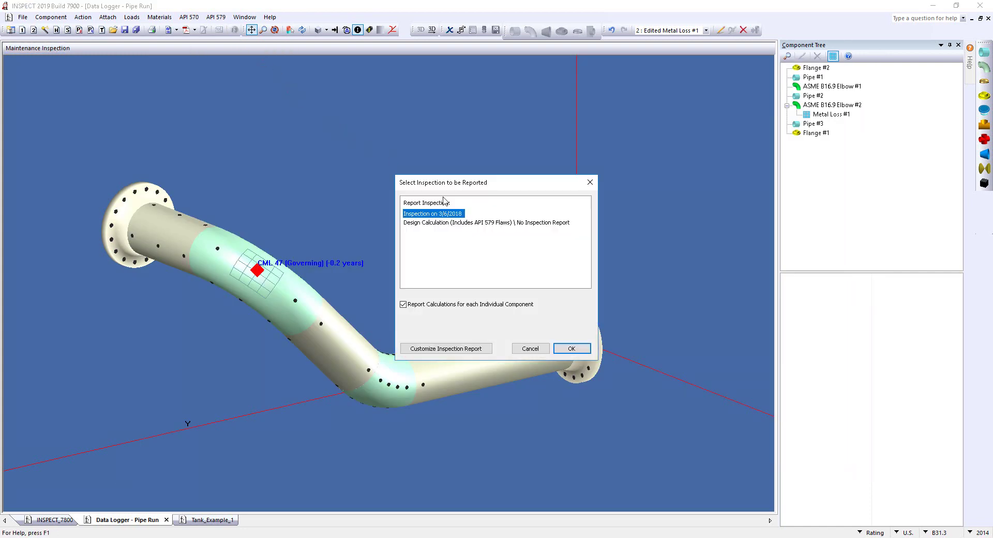
double_click(466, 228)
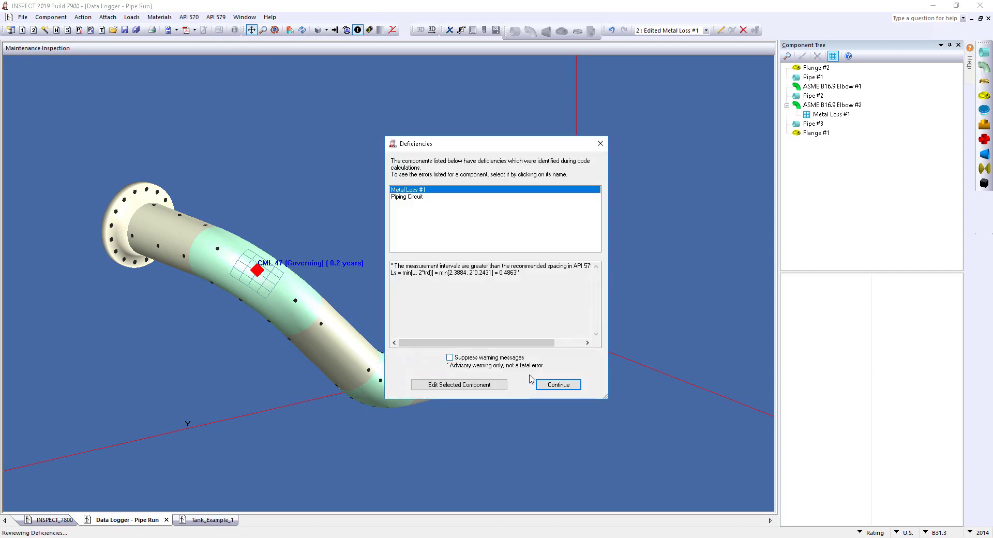
click(559, 386)
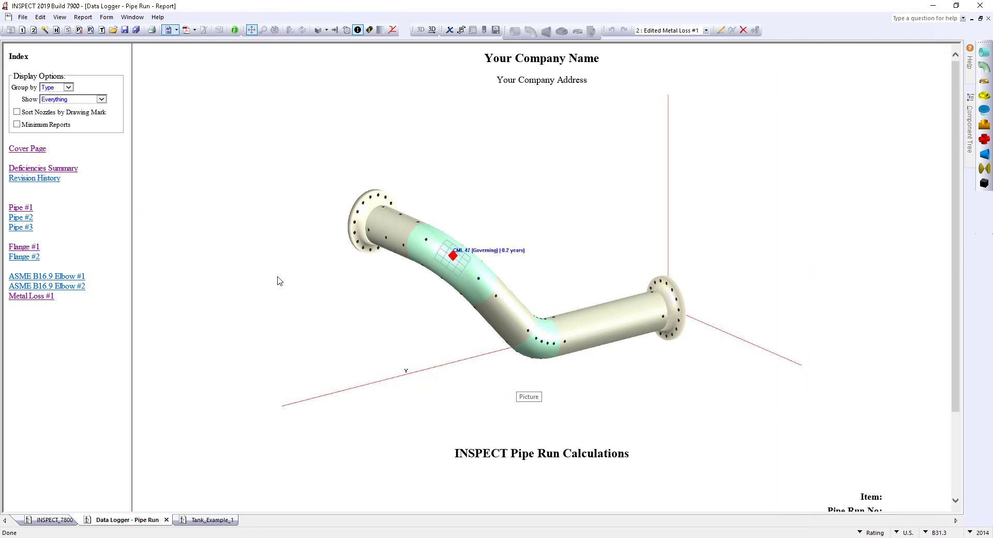
click(31, 298)
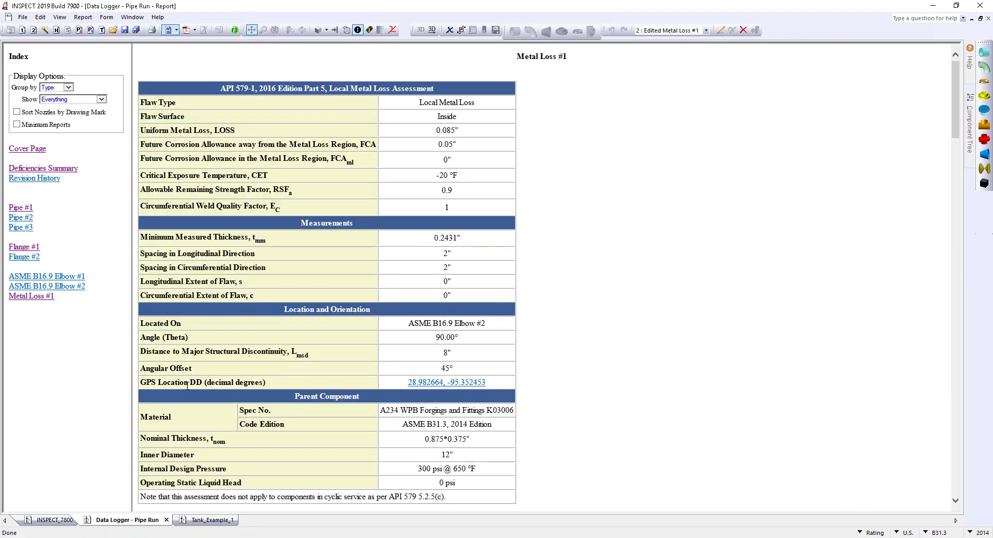
click(467, 385)
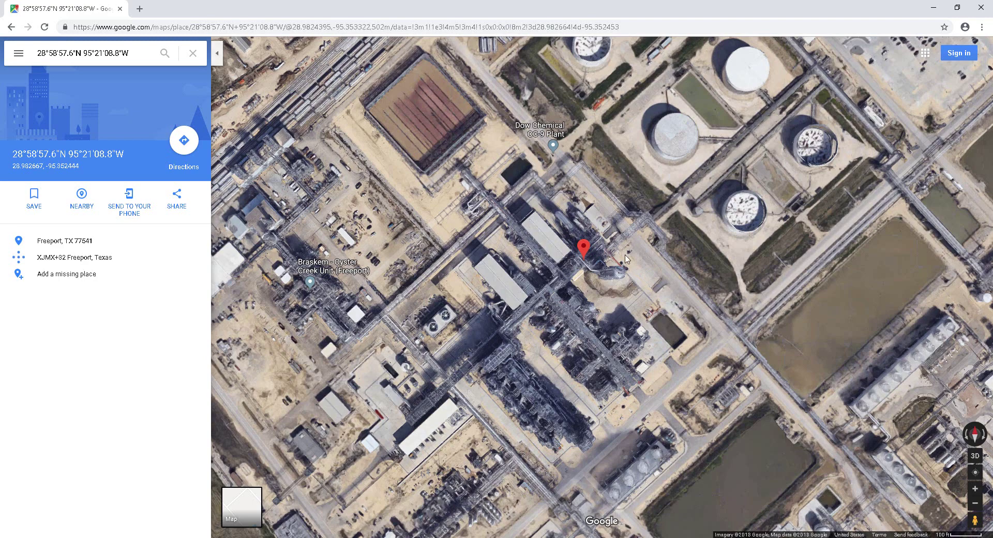
Step: Zoom the satellite view in and out around the flaw marker at the Freeport plant
scroll(614, 259, up, 3)
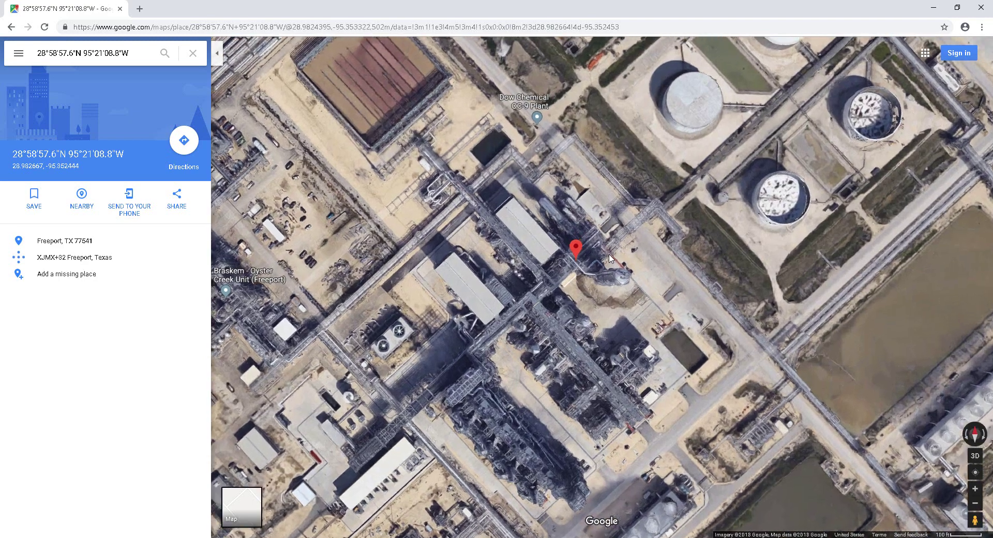
scroll(551, 280, up, 3)
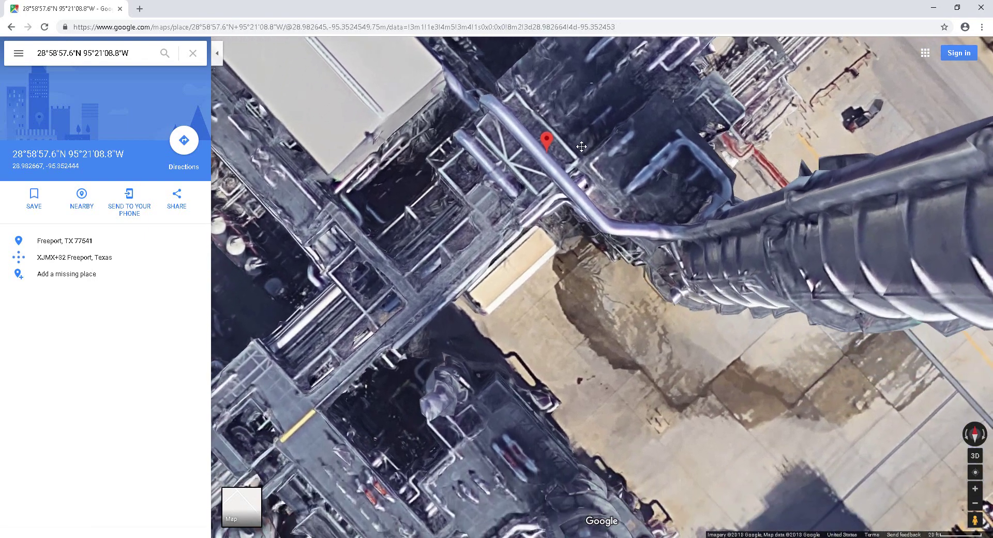
scroll(538, 236, down, 2)
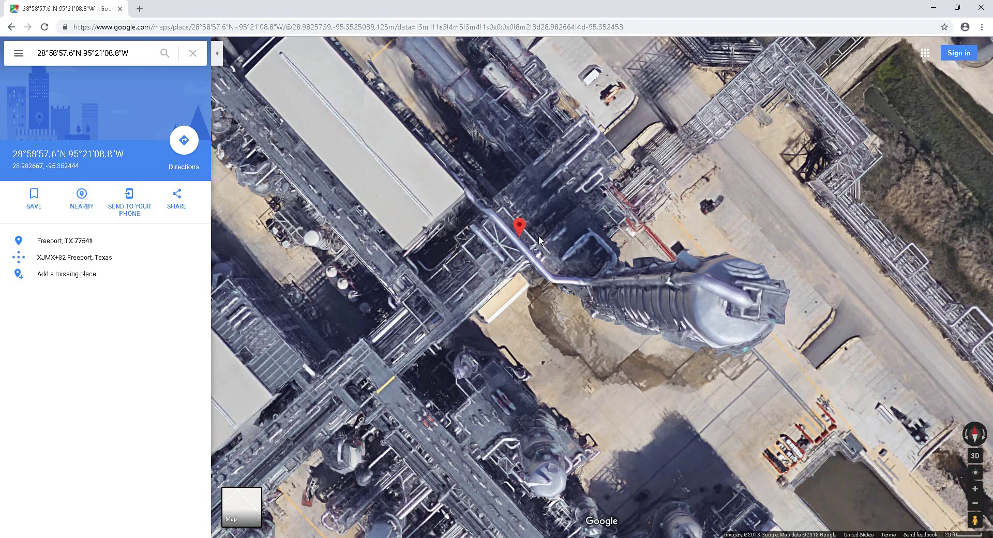
Step: Minimize the map and leave the report for the 3-D pipe run model
click(932, 8)
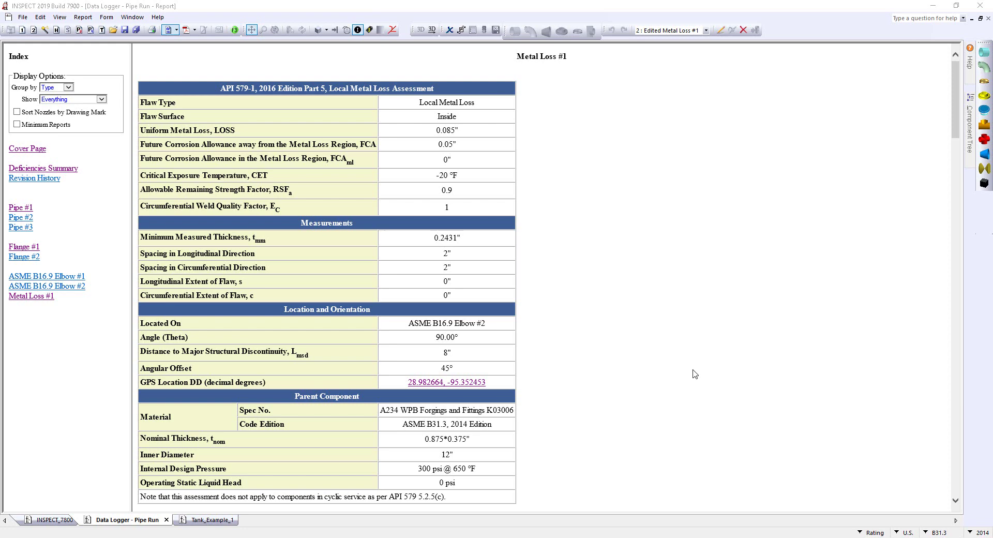
click(168, 30)
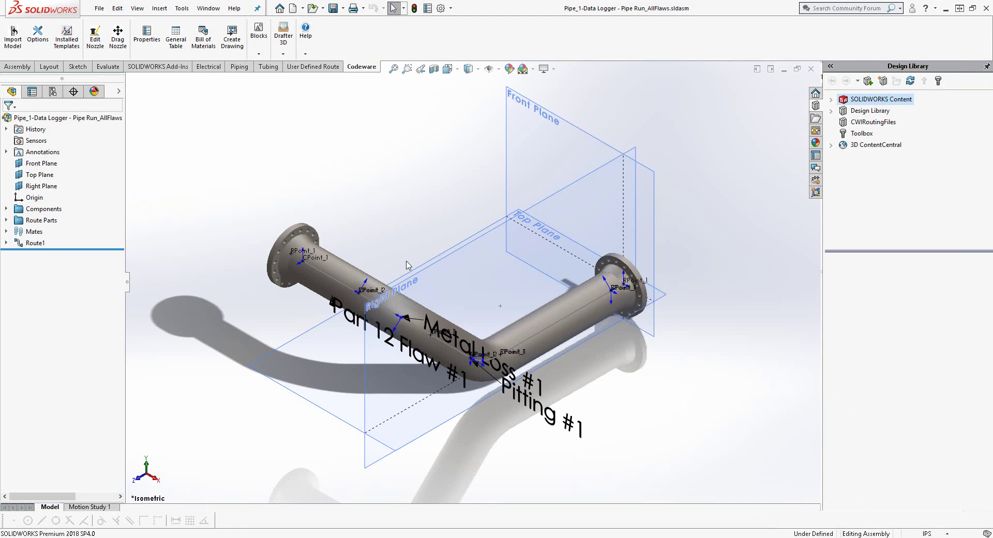
Step: Orbit the Pipe Run_AllFlaws assembly, browse the Codeware menu, and clear the Front Plane selection
drag(371, 259, 373, 216)
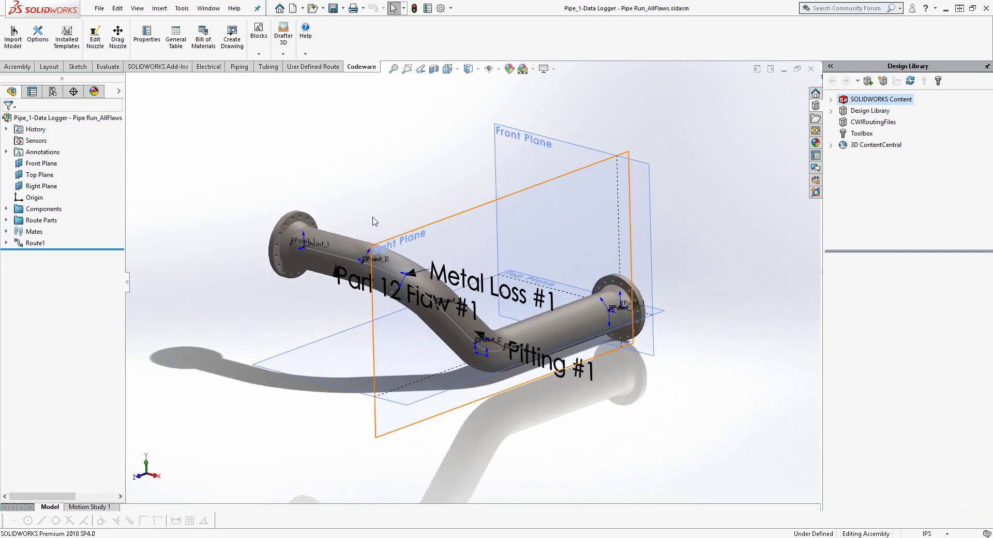
drag(225, 361, 204, 367)
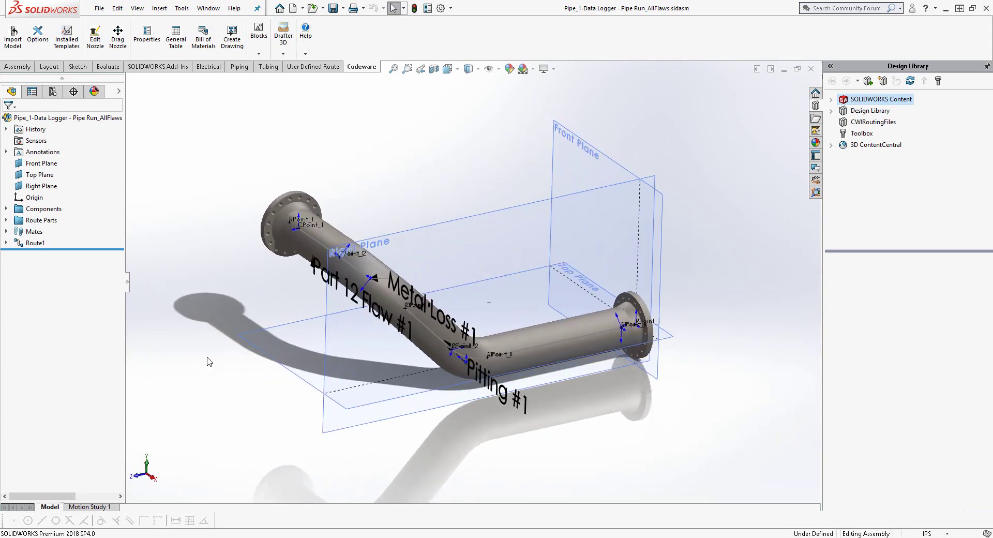
click(182, 8)
mouse_move(269, 58)
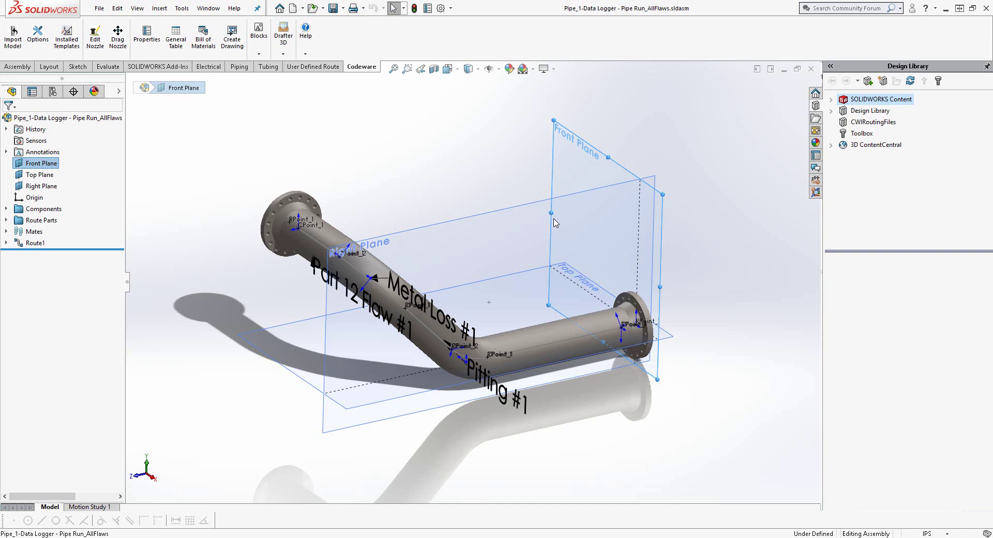
click(401, 186)
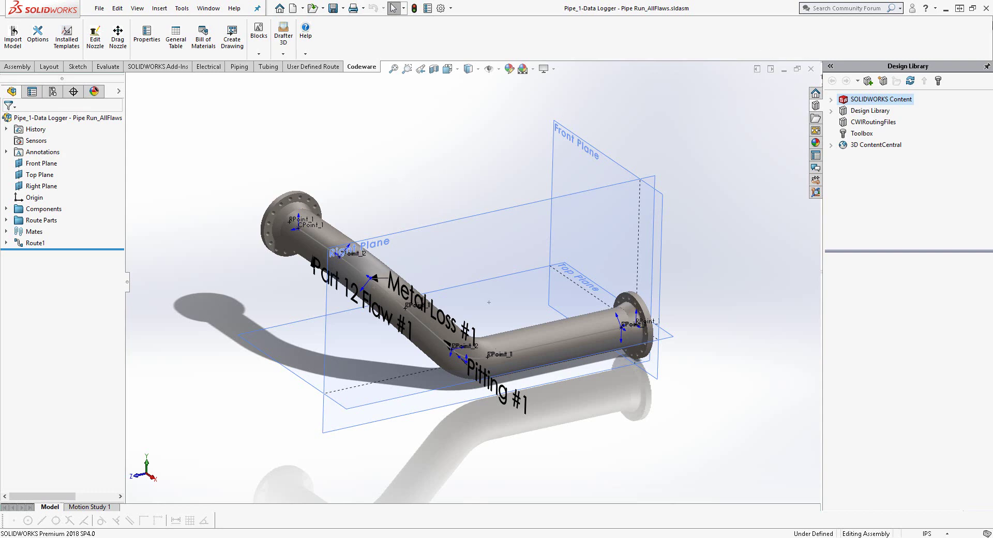
Step: Return to INSPECT, view the Tank_Example_1 tank model, and bring up the File > New choices
click(945, 8)
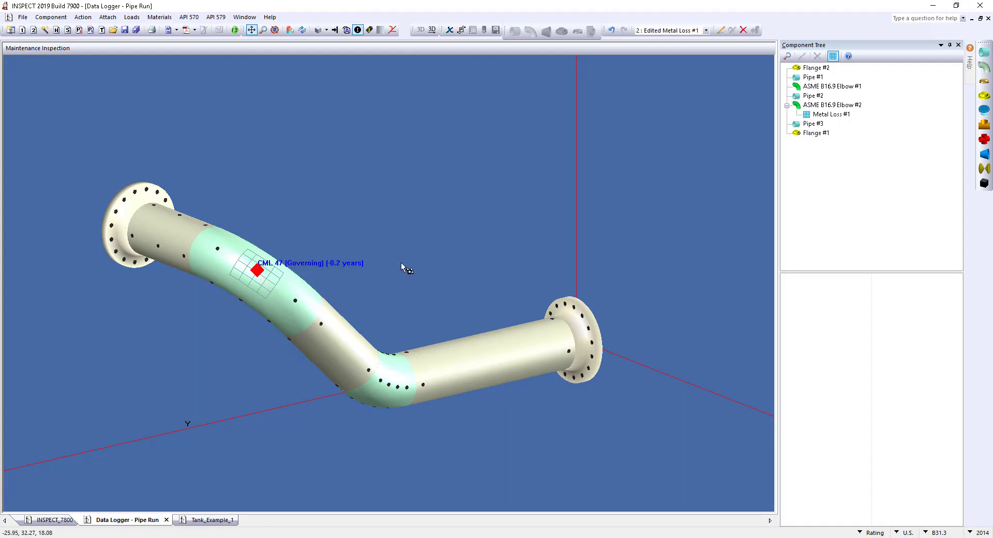
click(220, 521)
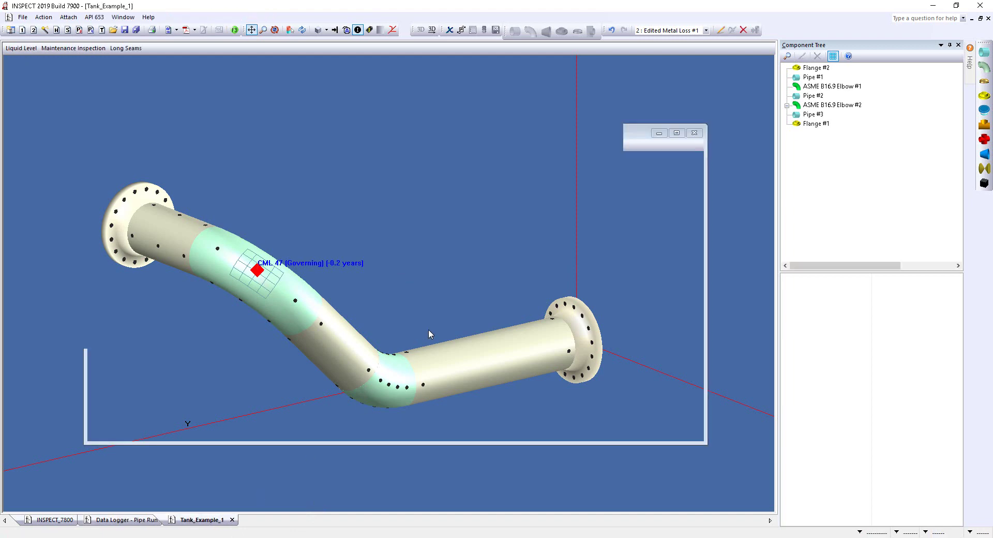
mouse_move(535, 284)
mouse_down()
mouse_move(538, 328)
mouse_move(536, 291)
mouse_up()
scroll(536, 290, up, 4)
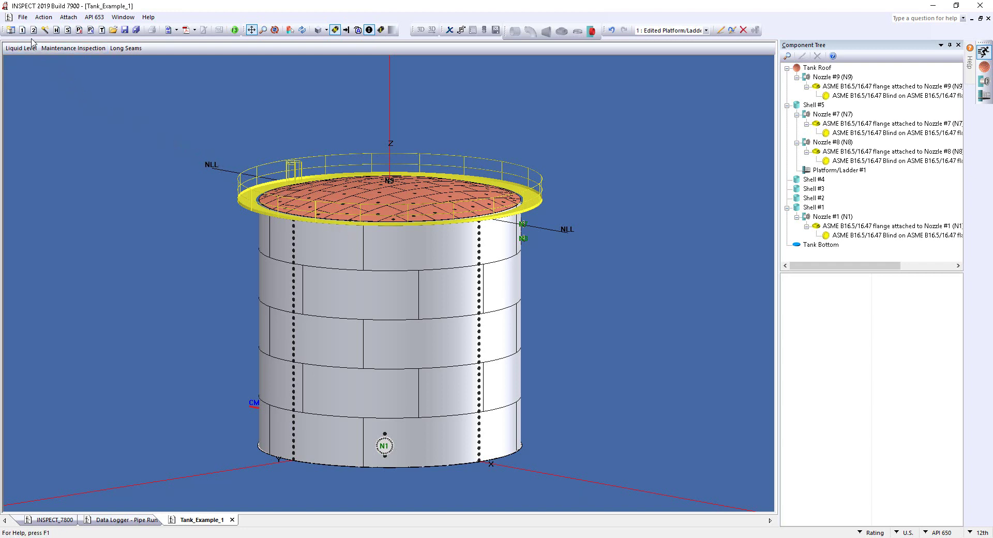
click(23, 17)
mouse_move(32, 29)
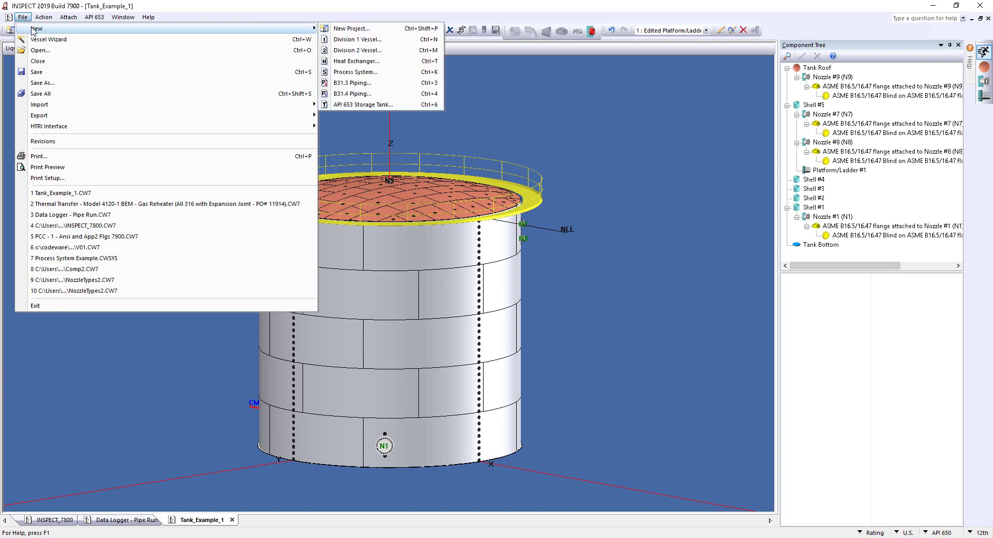
Step: Create a new API 653 tank with the default five 4-ft shells, 40 ft diameter, and plated bottom
click(411, 106)
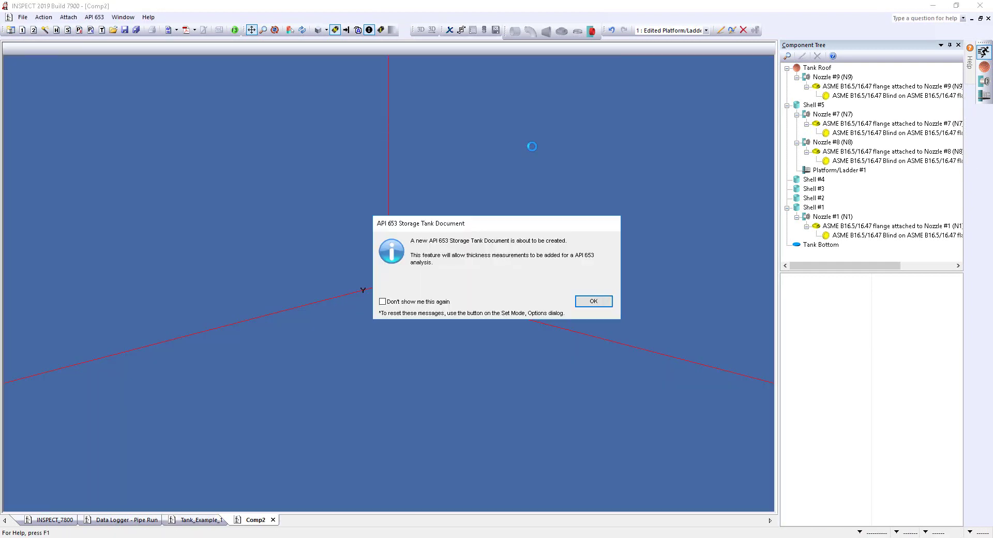
key(Return)
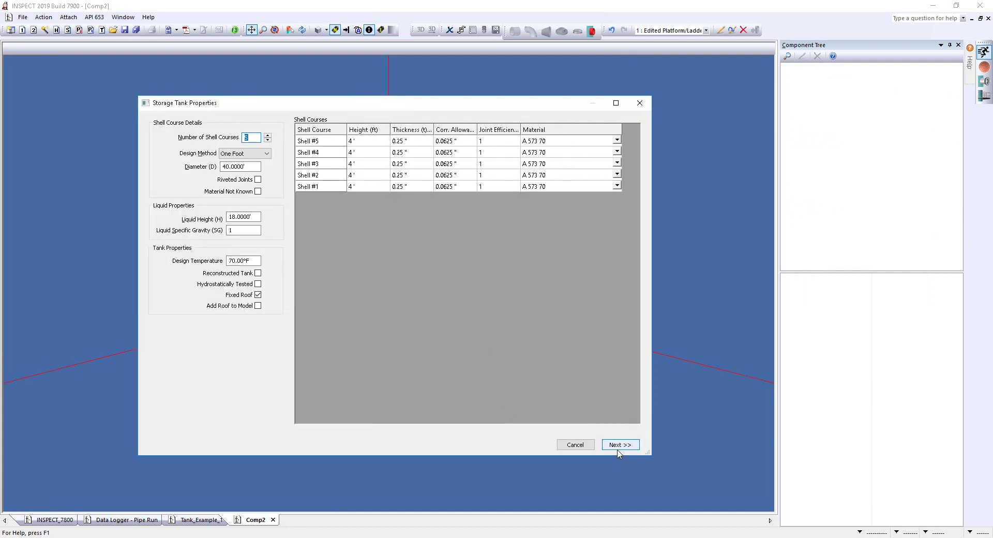
click(623, 447)
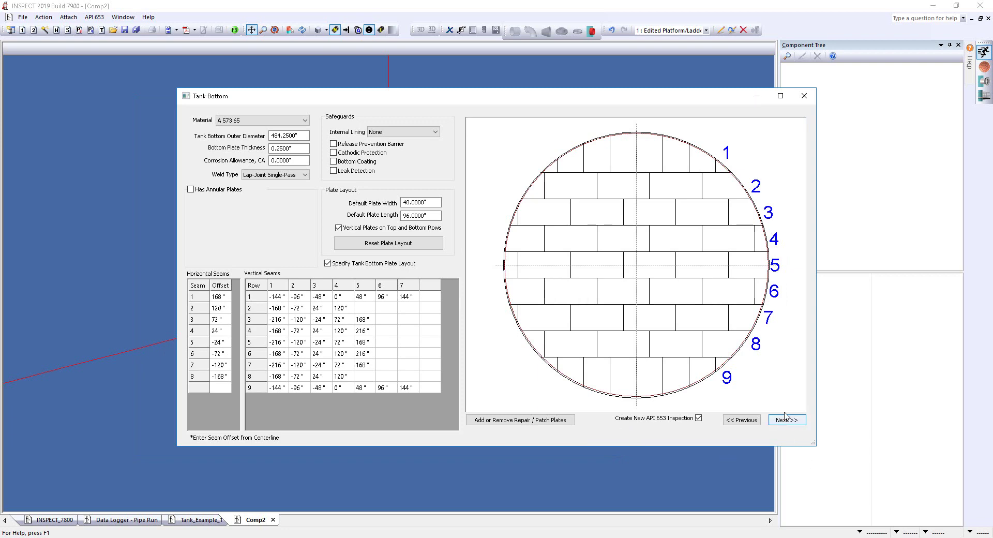
click(788, 420)
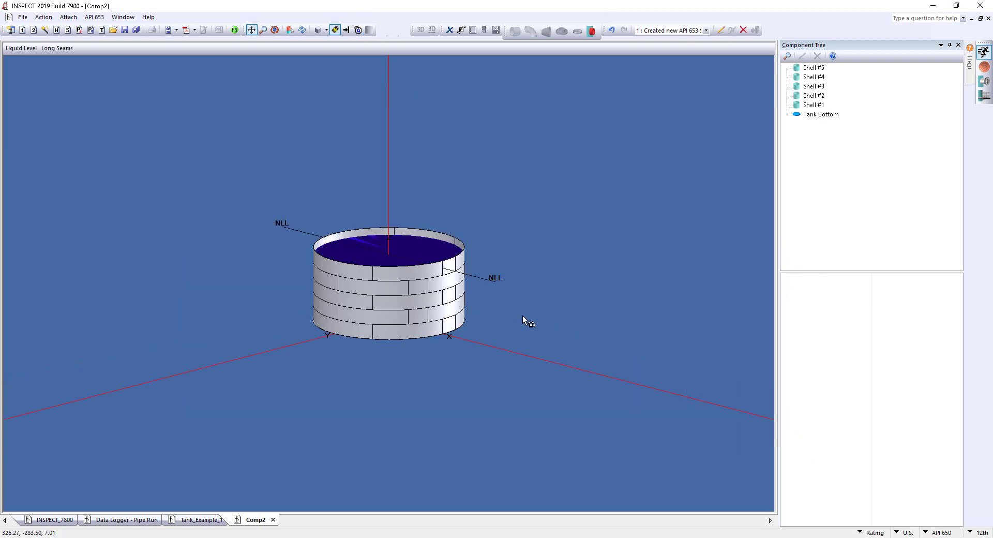
drag(509, 293, 391, 361)
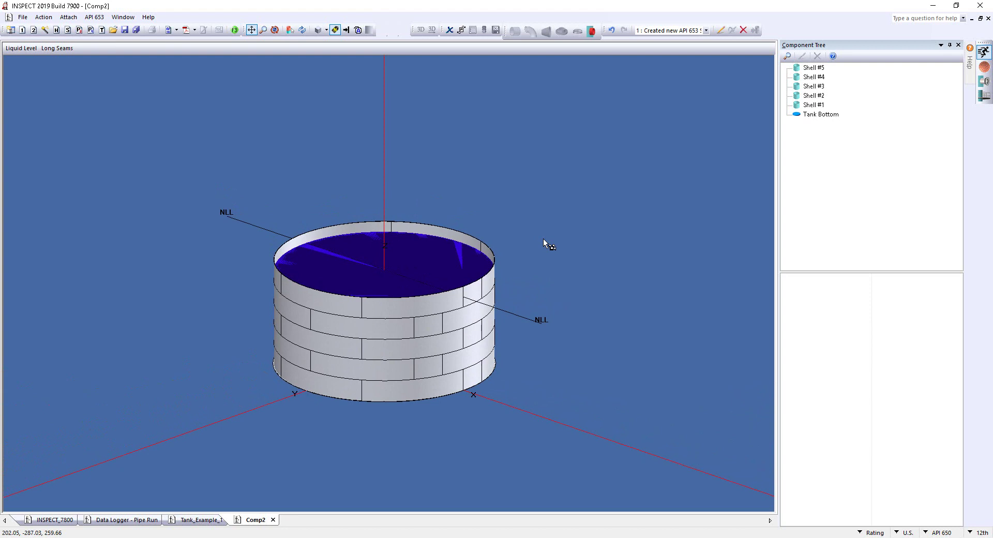
Step: Look through the Attach menu of tank components, then close it
click(74, 21)
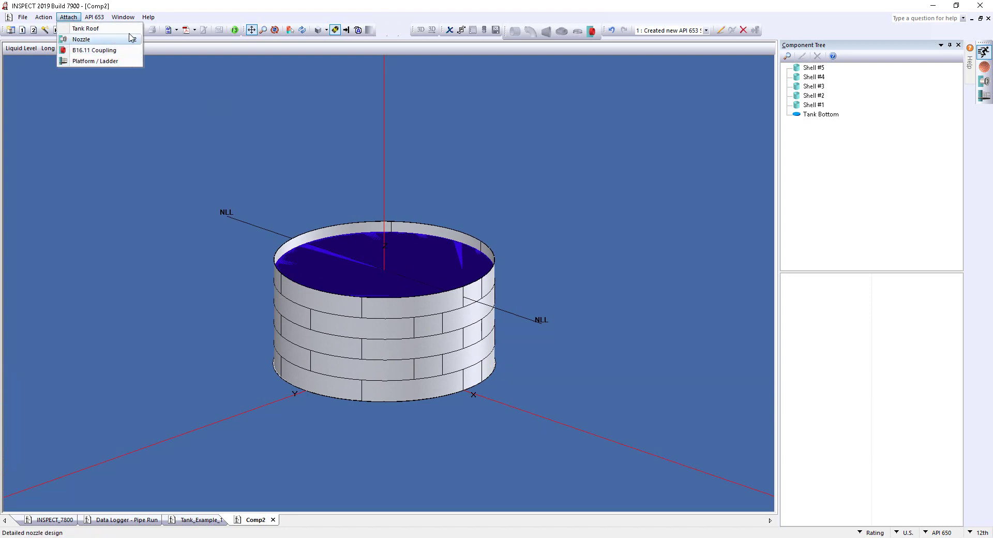
click(599, 190)
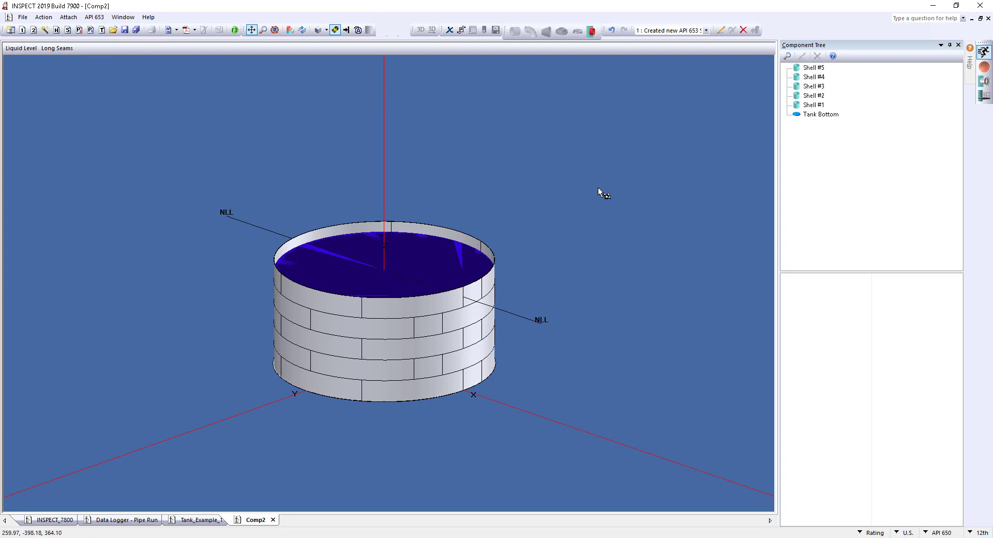
Step: Make the new tank roof a dome of A 573 65 with the radial seam pattern
click(986, 68)
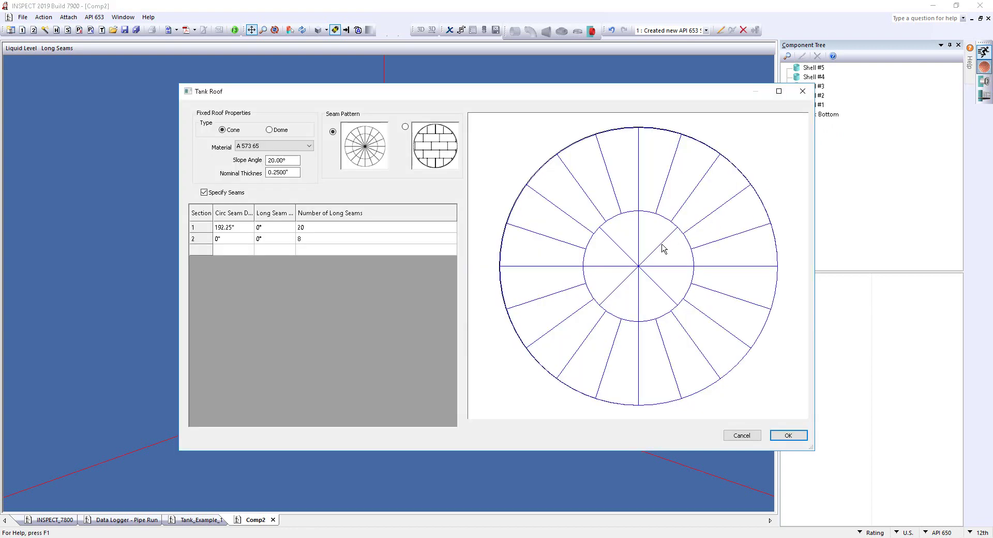
drag(533, 95, 451, 111)
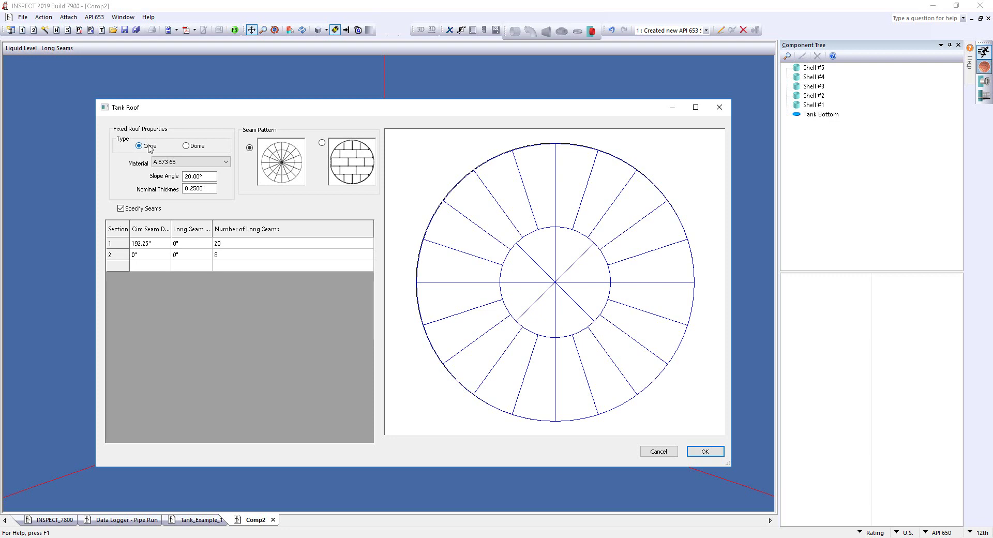
click(187, 146)
click(227, 163)
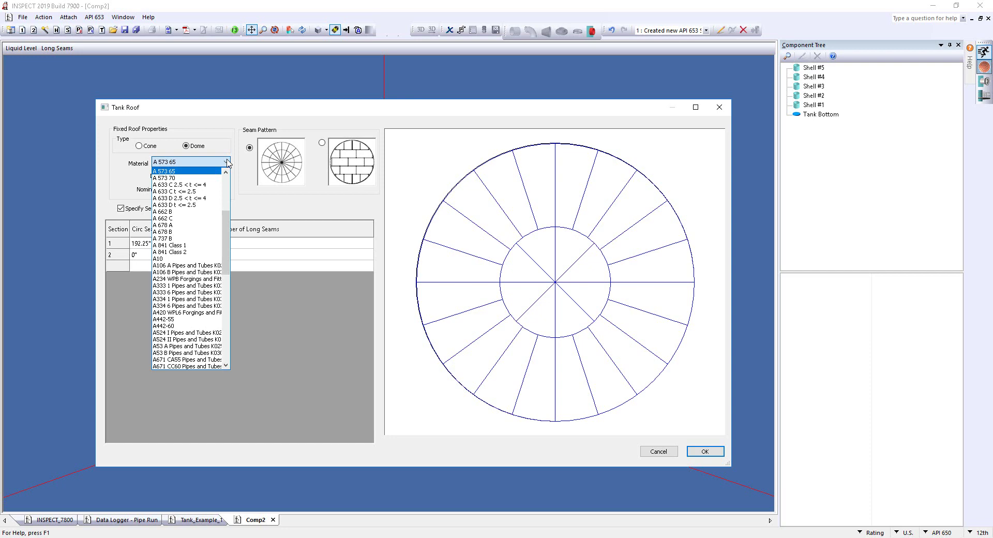
click(227, 163)
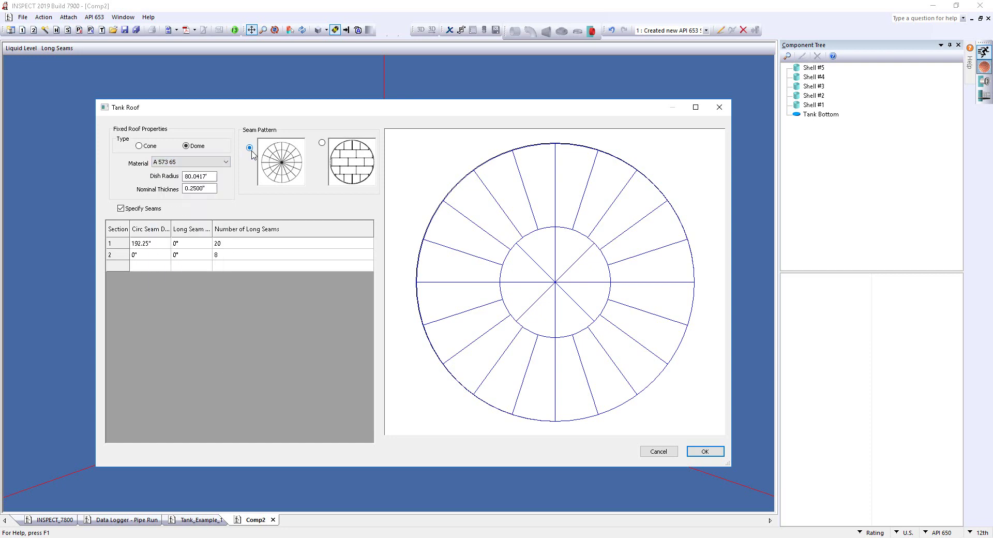
click(322, 143)
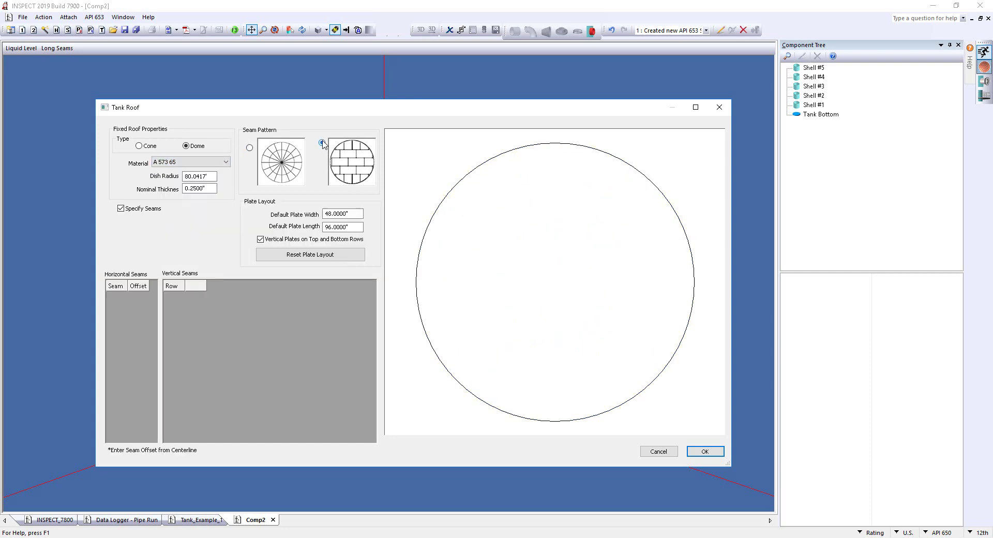
click(249, 148)
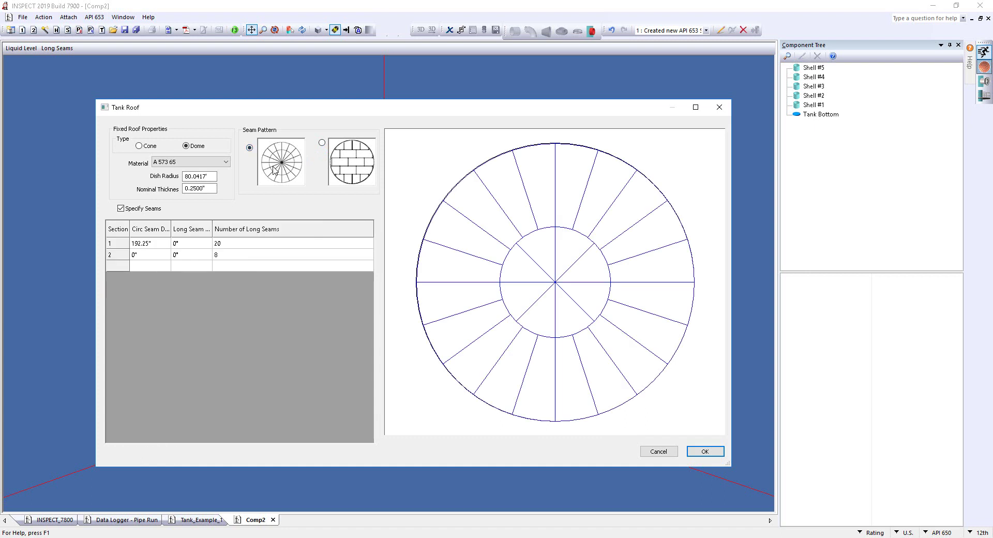
Step: Review the dish radius and the outer and inner seam rows, then add the dome roof
double_click(212, 178)
click(194, 245)
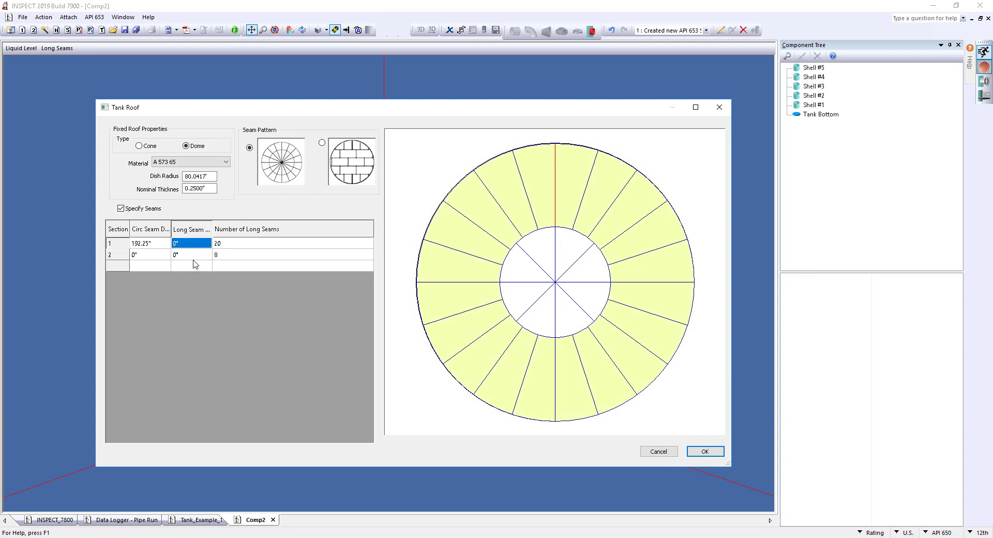
click(198, 256)
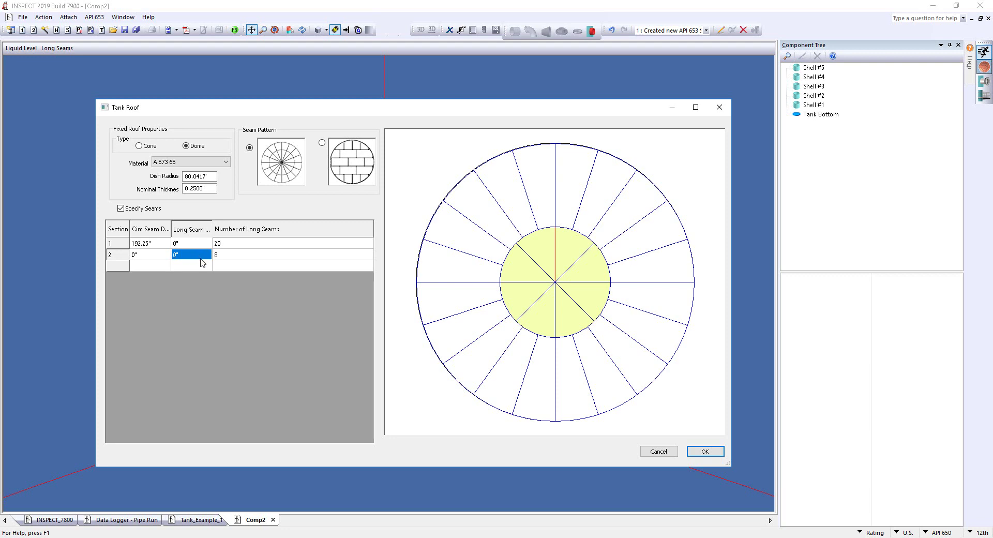
click(706, 452)
scroll(459, 286, up, 3)
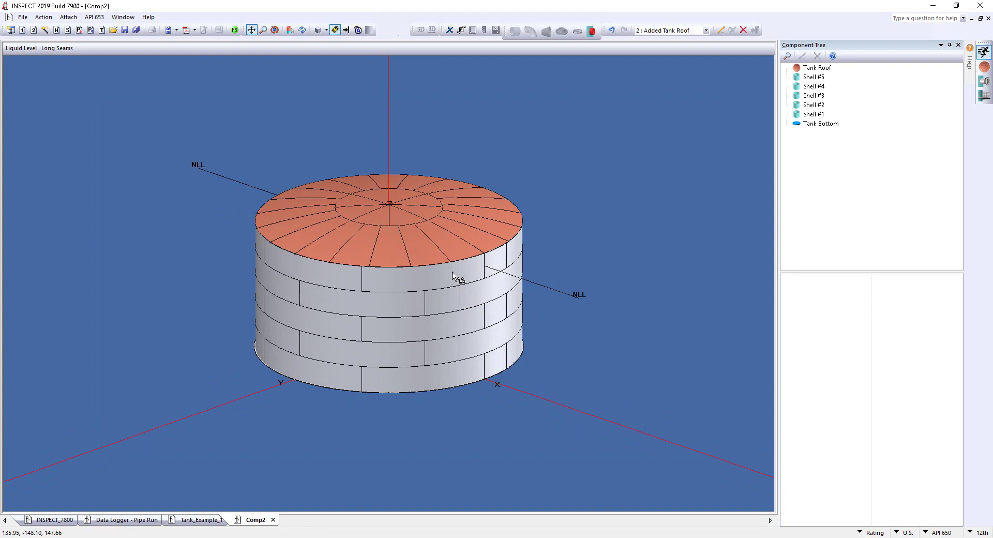
drag(388, 283, 383, 258)
scroll(382, 256, up, 2)
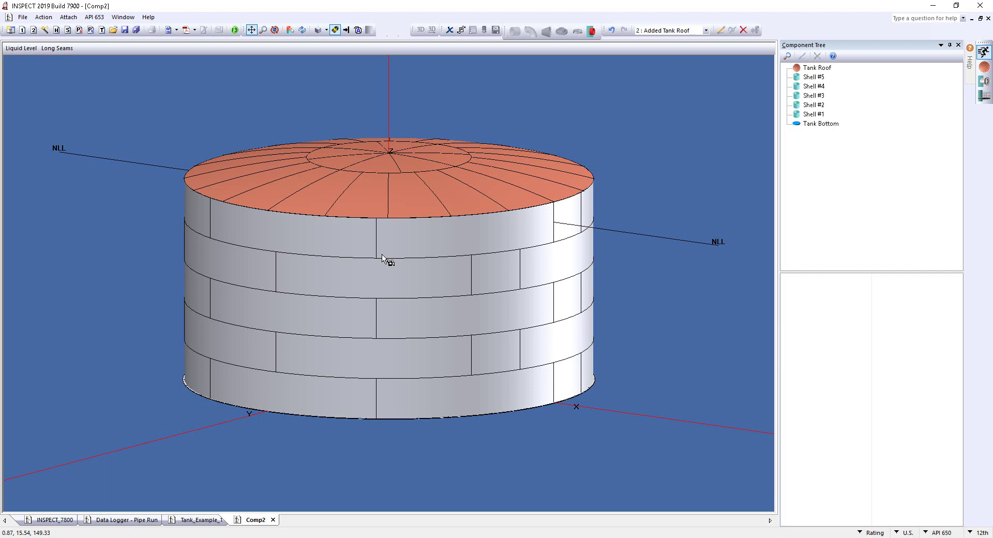
Step: Place 24-inch nozzle N1 with a flange and blind near the bottom of Shell #1
key(n)
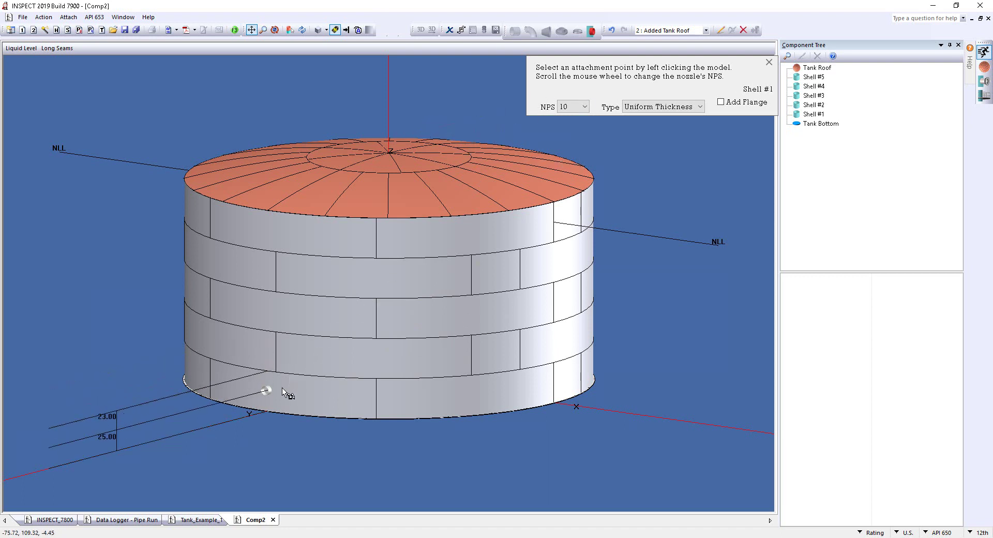
scroll(283, 388, up, 2)
scroll(283, 389, up, 1)
scroll(282, 388, up, 2)
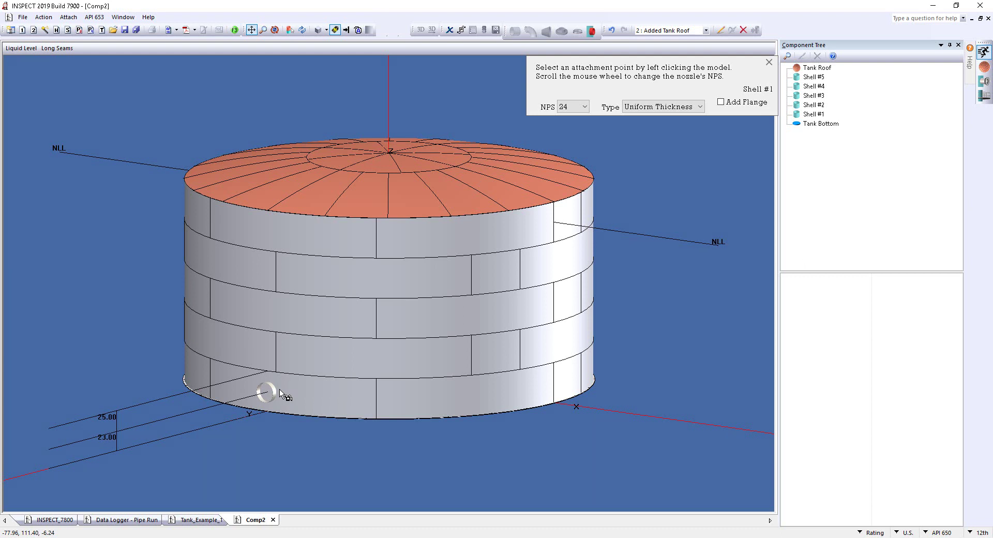
click(721, 102)
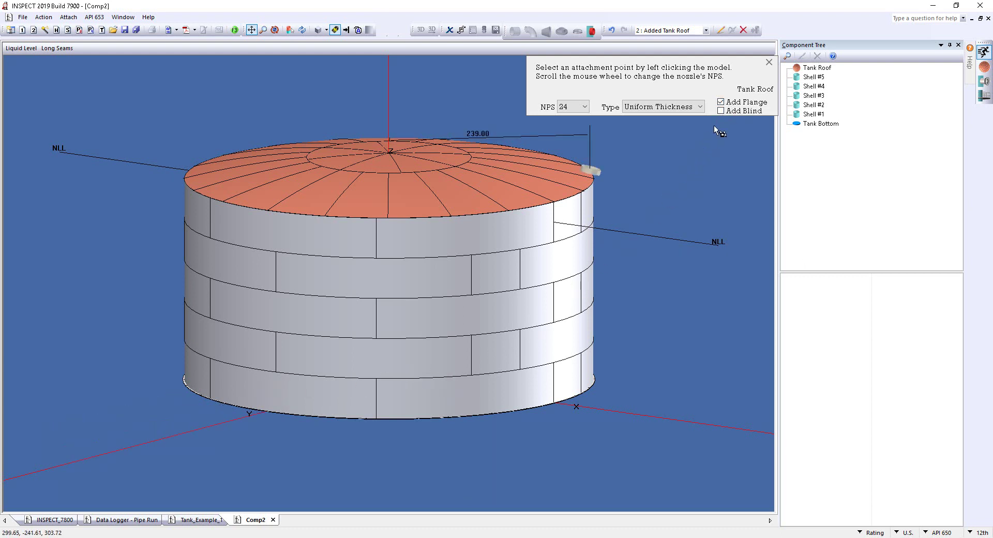
click(721, 111)
click(271, 391)
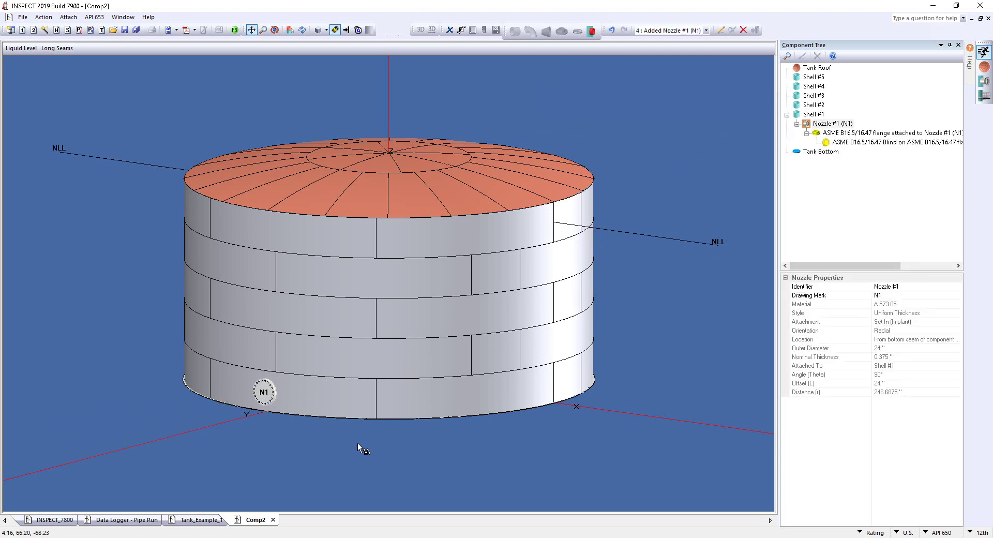
scroll(257, 398, up, 2)
drag(249, 405, 321, 329)
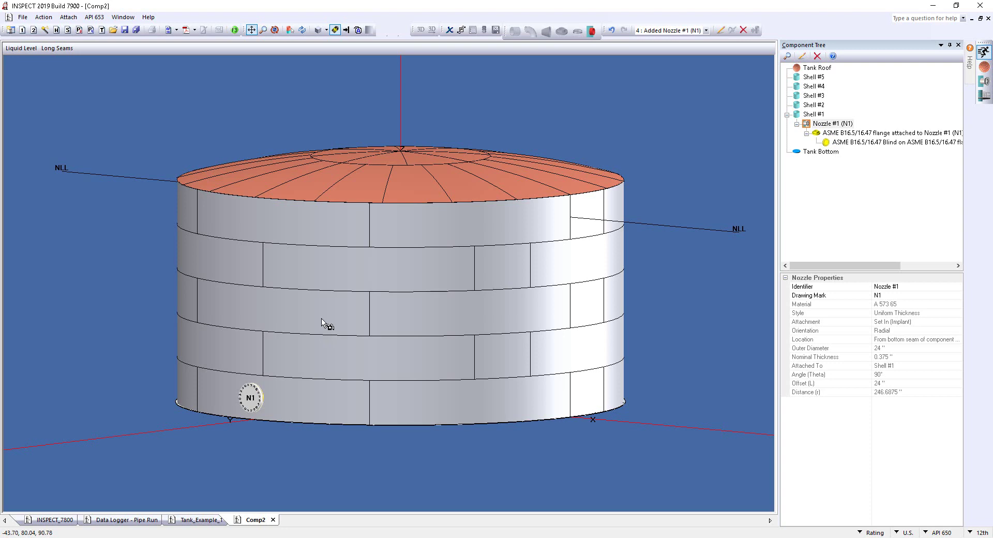
drag(322, 325, 339, 337)
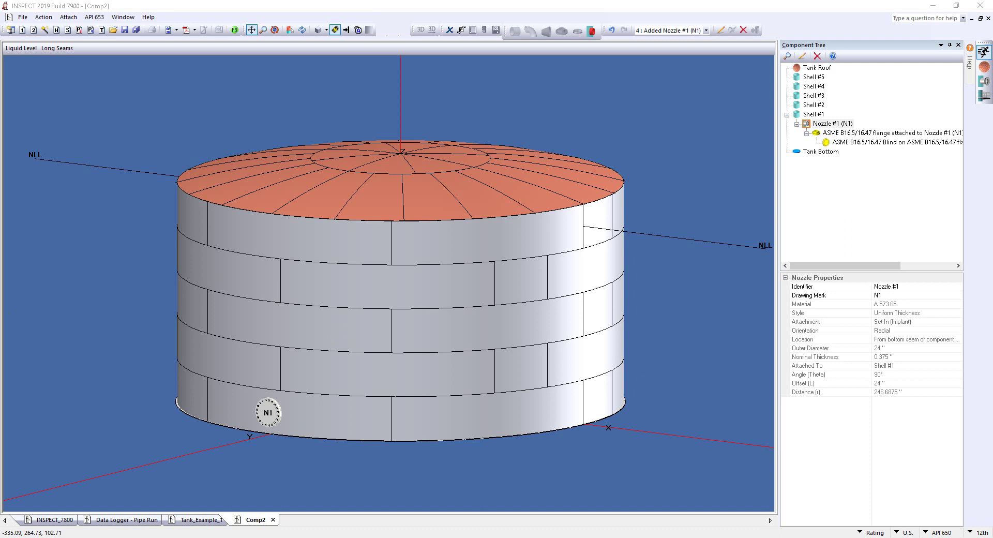
click(688, 365)
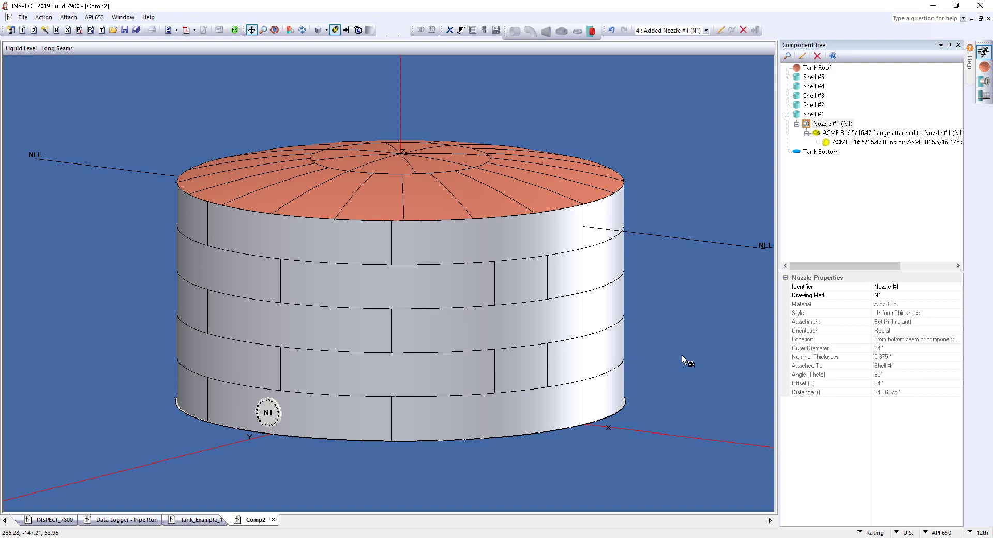
click(148, 17)
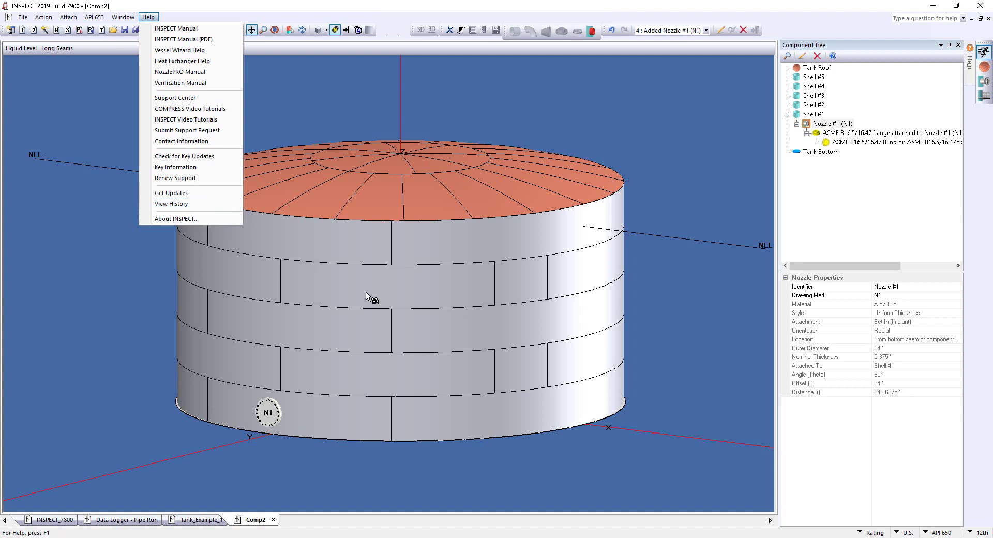
click(710, 373)
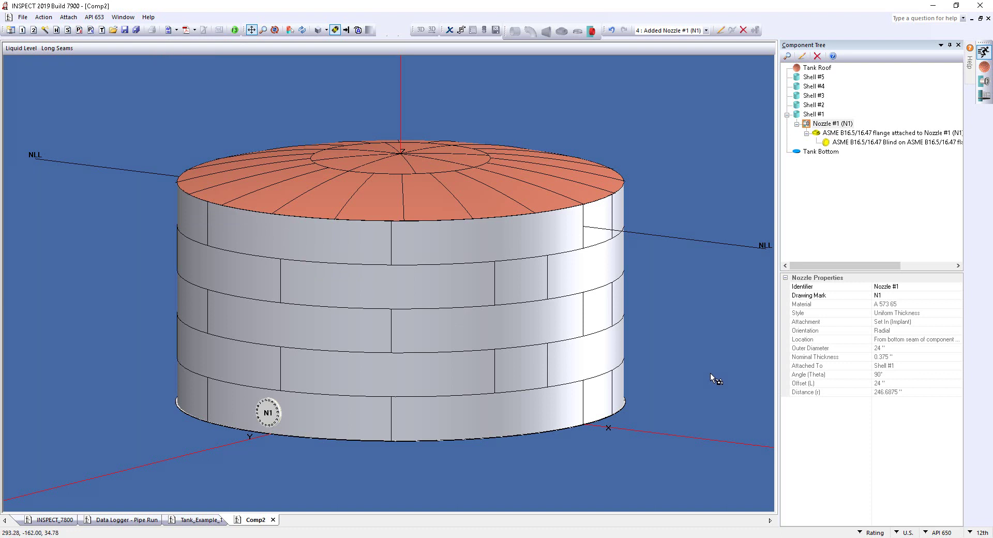